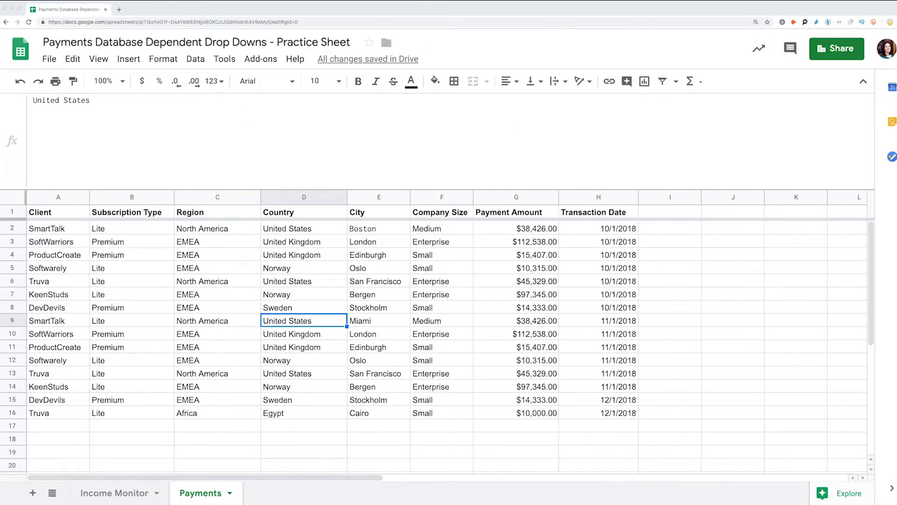
# Review the Region, Country and City columns of the payments data
pyautogui.click(217, 197)
pyautogui.click(304, 197)
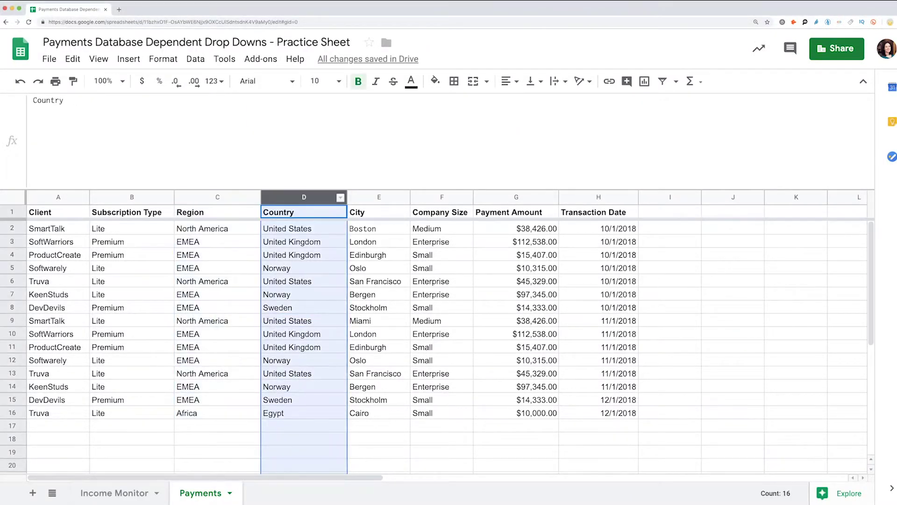
pyautogui.click(379, 196)
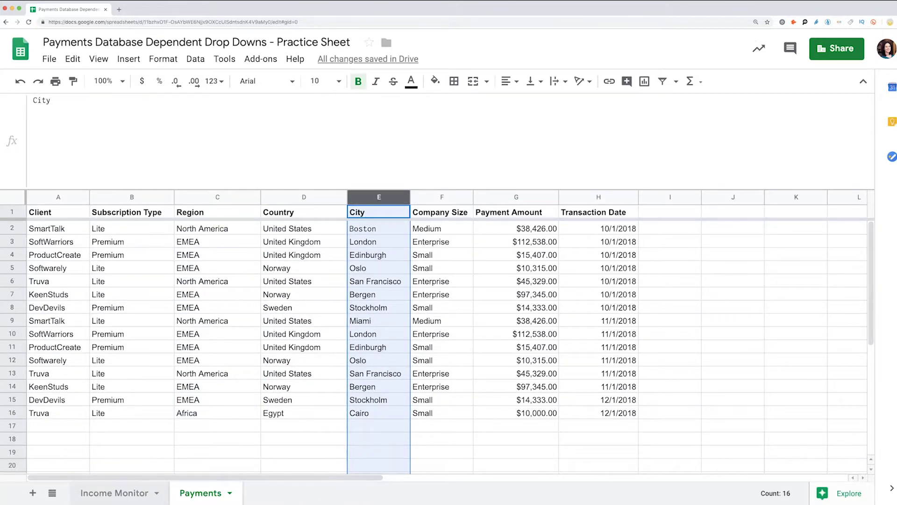
# On the Income Monitor sheet, enter the title Monitor in A1 and freeze row 1
pyautogui.click(114, 493)
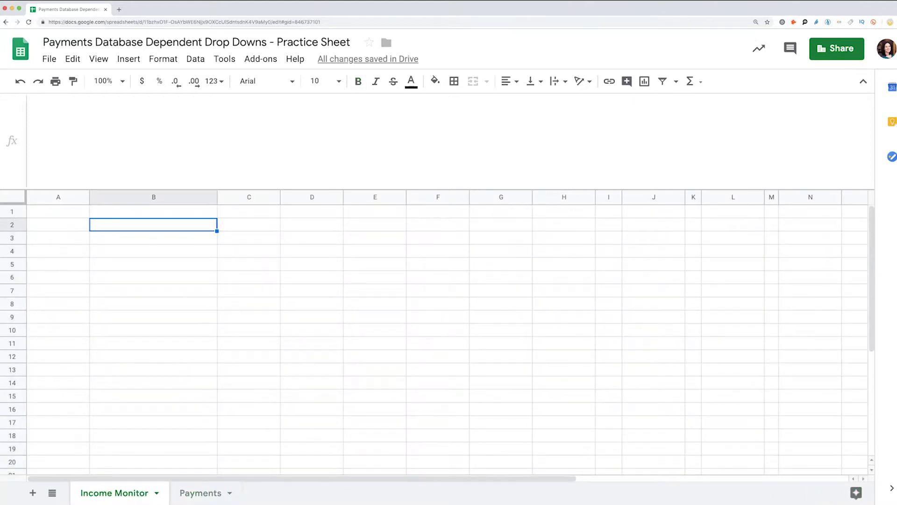
pyautogui.click(58, 211)
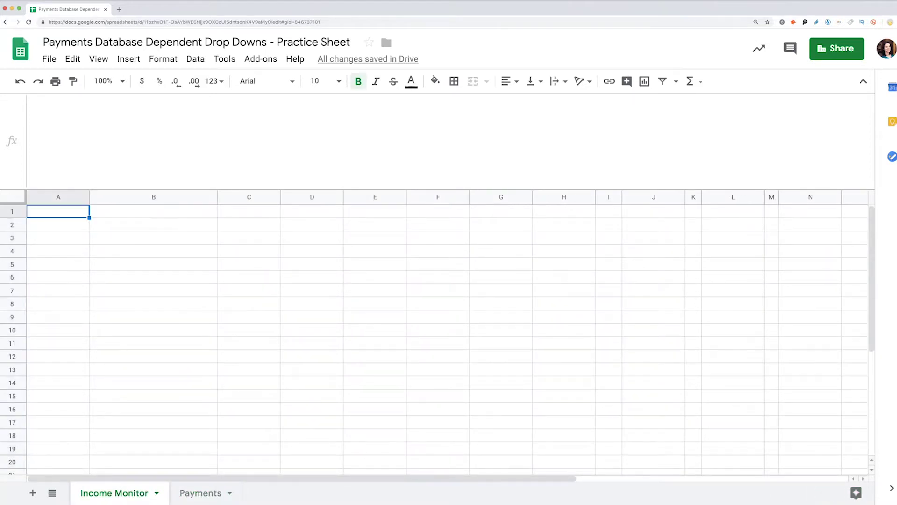
pyautogui.write('Monitor')
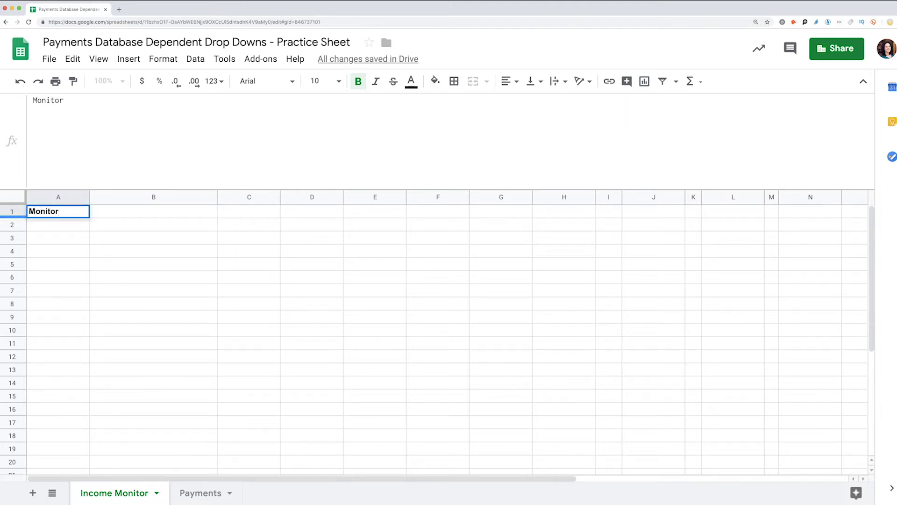
pyautogui.press('Return')
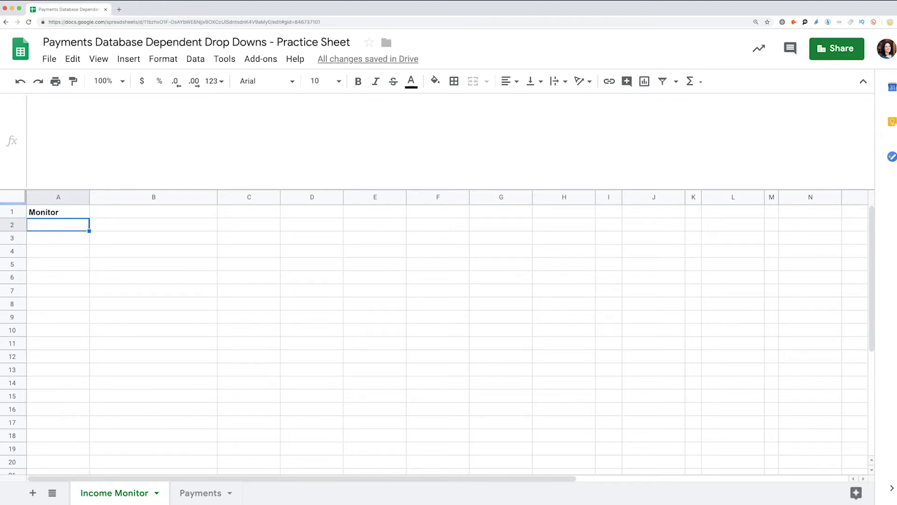
pyautogui.moveTo(13, 203); pyautogui.dragTo(13, 217)
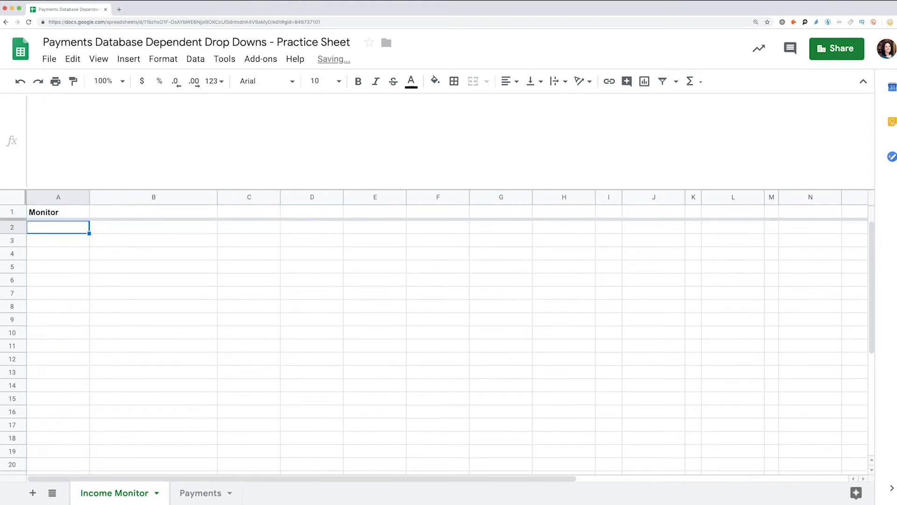
# Label cells A2:A4 as Region, Country and City
pyautogui.moveTo(25, 197)
pyautogui.mouseDown()
pyautogui.moveTo(100, 197)
pyautogui.moveTo(30, 197)
pyautogui.mouseUp()
pyautogui.write('Region')
pyautogui.press('Return')
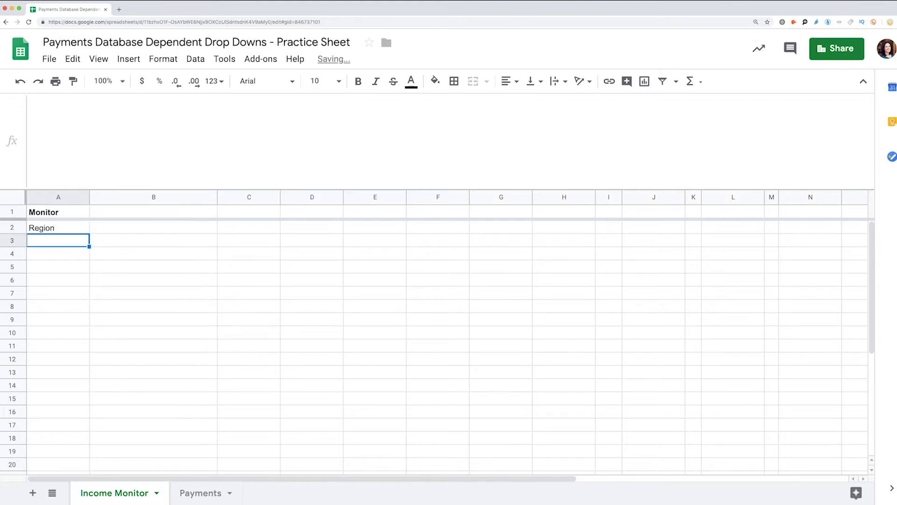
pyautogui.write('Country')
pyautogui.press('Return')
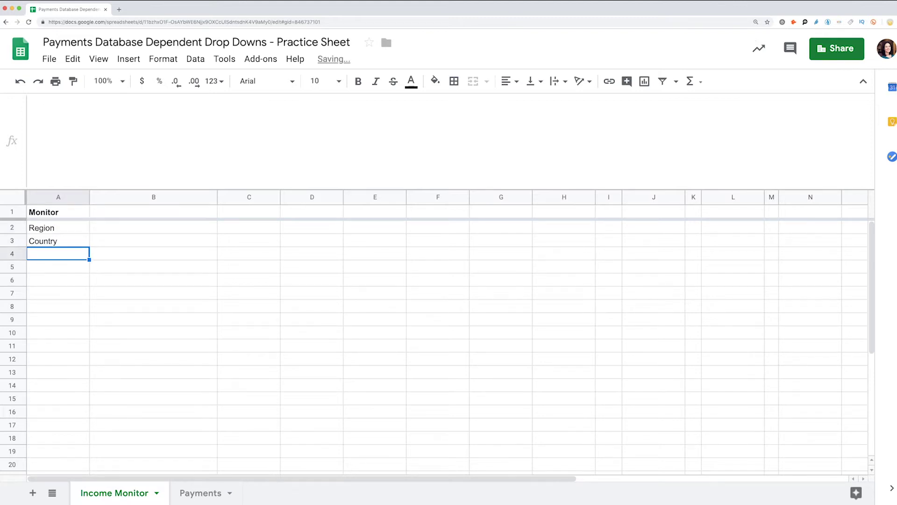
pyautogui.write('City')
pyautogui.press('Return')
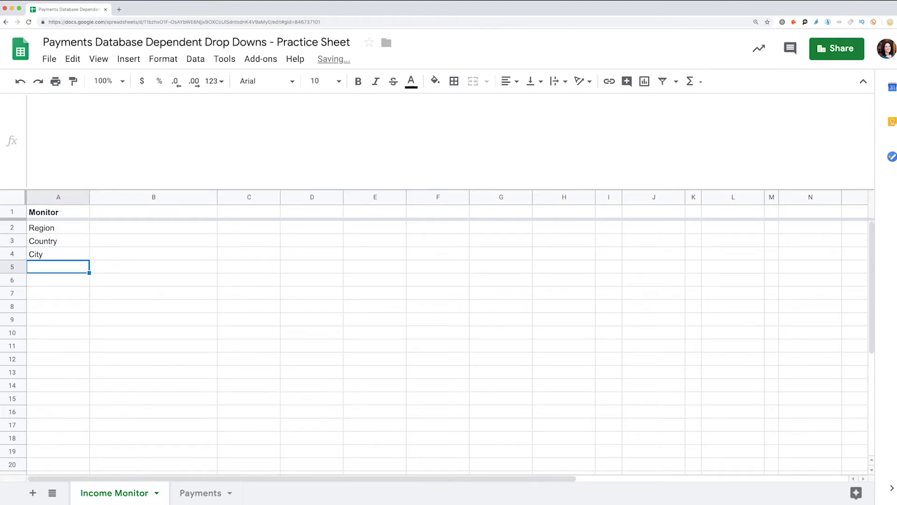
pyautogui.click(154, 227)
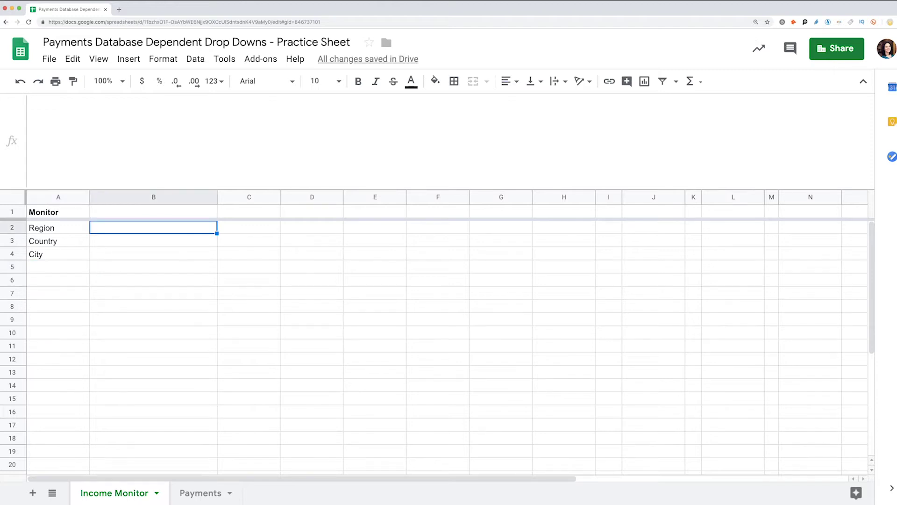
# Give B2 a data validation list using the range Payments!C2:C
pyautogui.hotkey('ctrl', 'alt', 'd')
pyautogui.press('v')
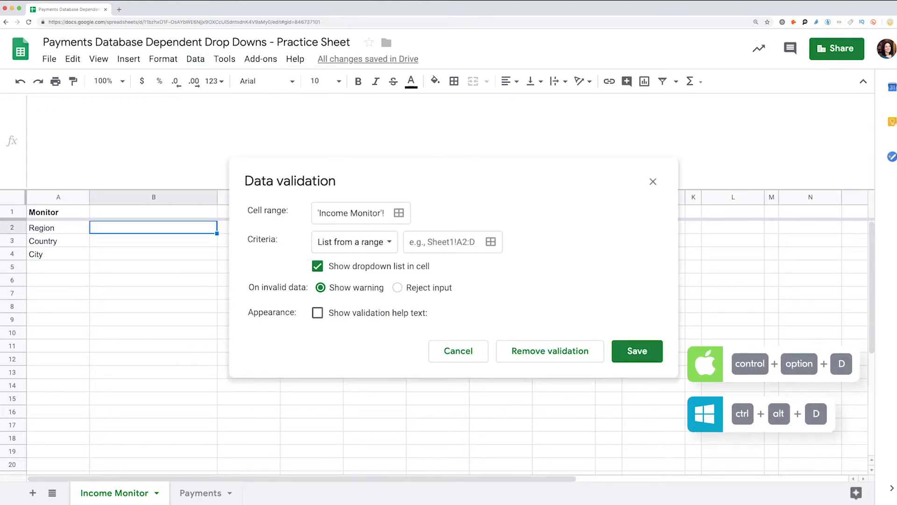
pyautogui.click(490, 242)
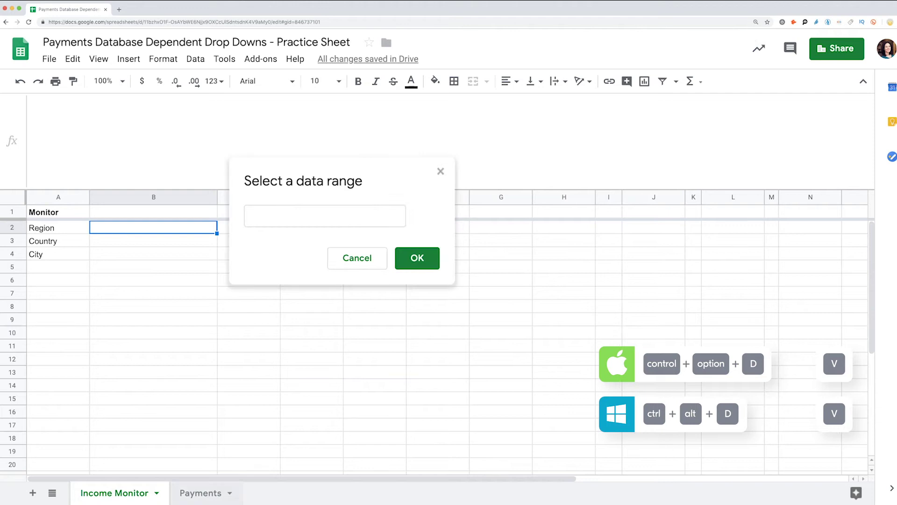
pyautogui.hotkey('ctrl', 'shift', 'pagedown')
pyautogui.click(202, 228)
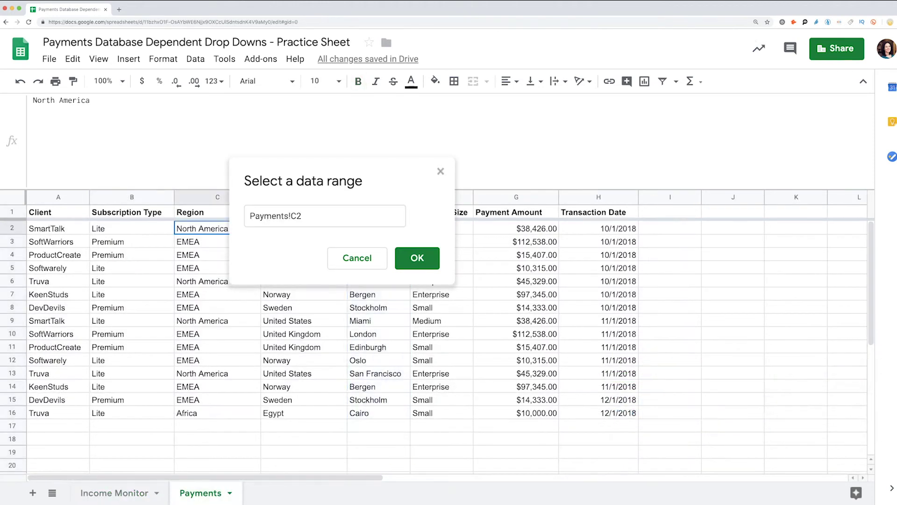
pyautogui.click(325, 215)
pyautogui.write(':C')
pyautogui.click(417, 258)
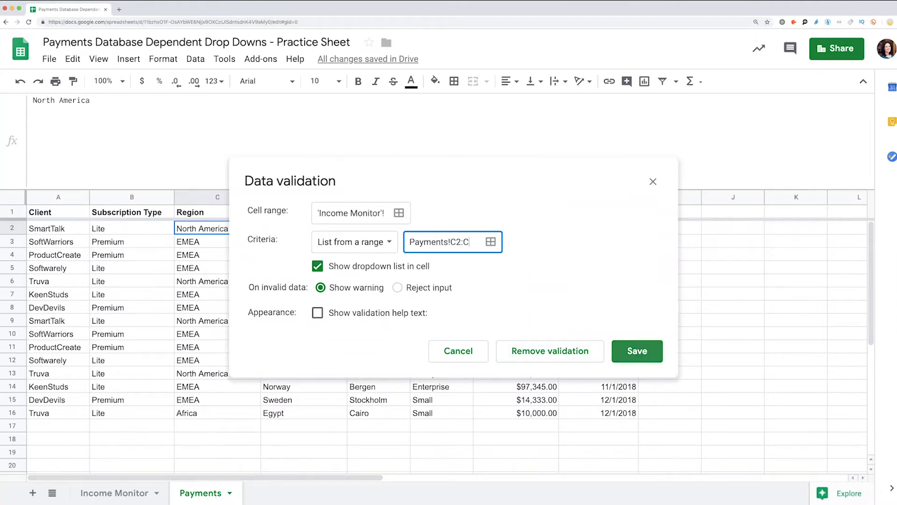
pyautogui.click(637, 350)
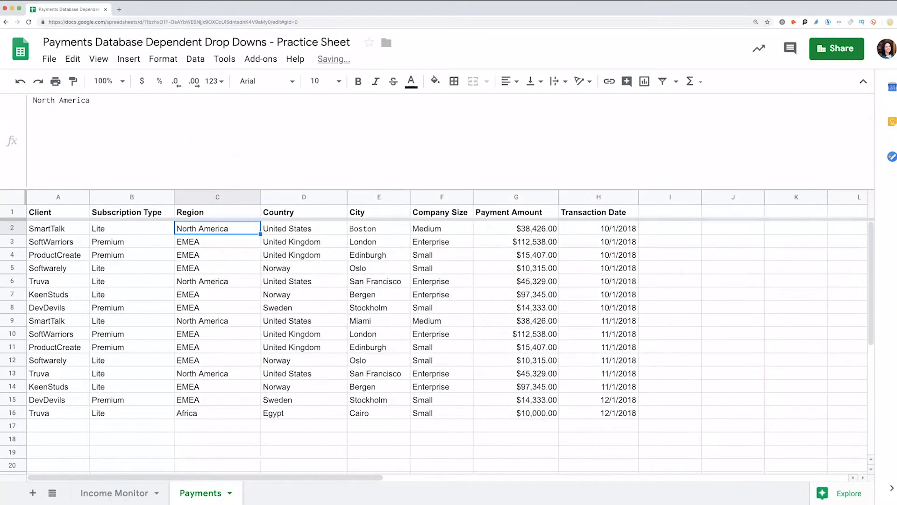
# Check B2's region list on Income Monitor, leaving the cell empty
pyautogui.click(114, 492)
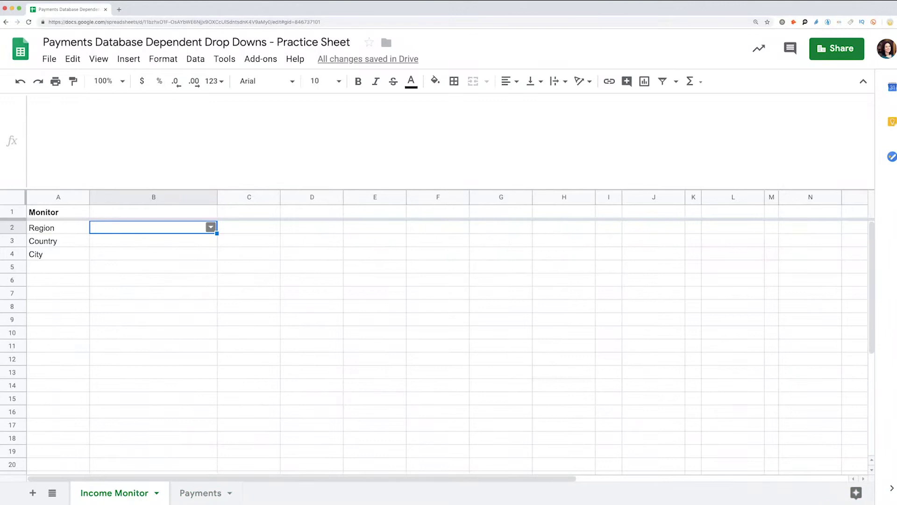
pyautogui.click(211, 227)
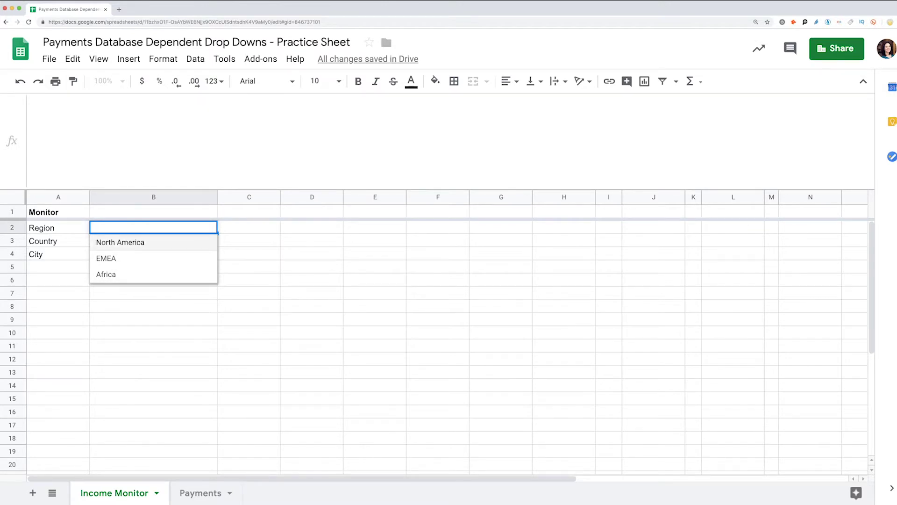
pyautogui.click(249, 227)
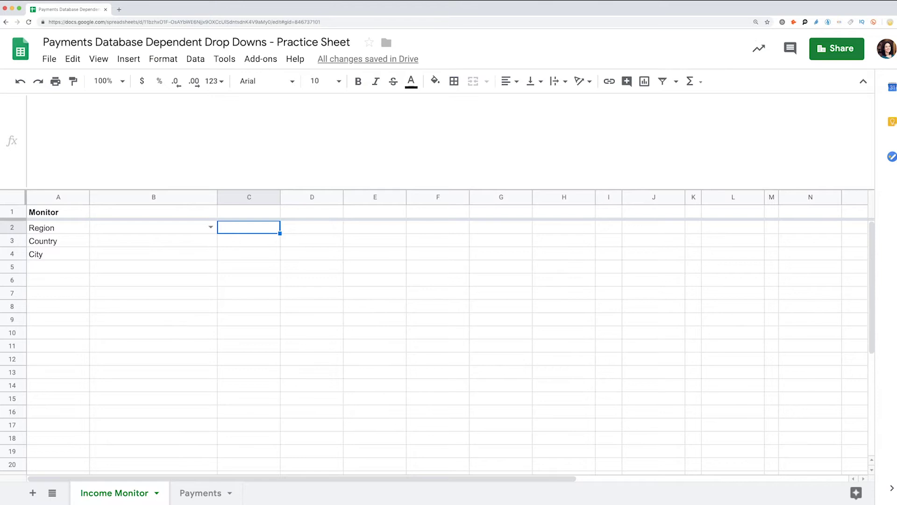
# Reopen the data validation rule on B2
pyautogui.click(154, 227)
pyautogui.hotkey('ctrl', 'alt', 'd')
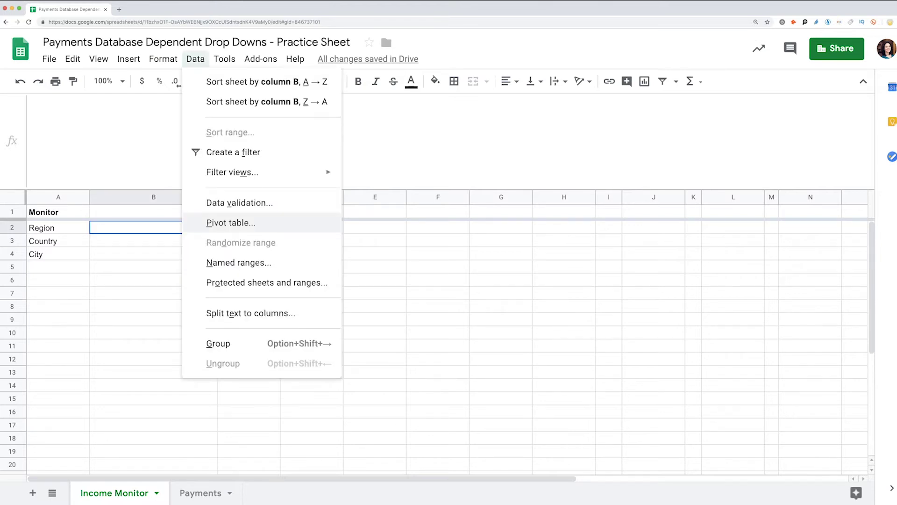
pyautogui.press('Down')
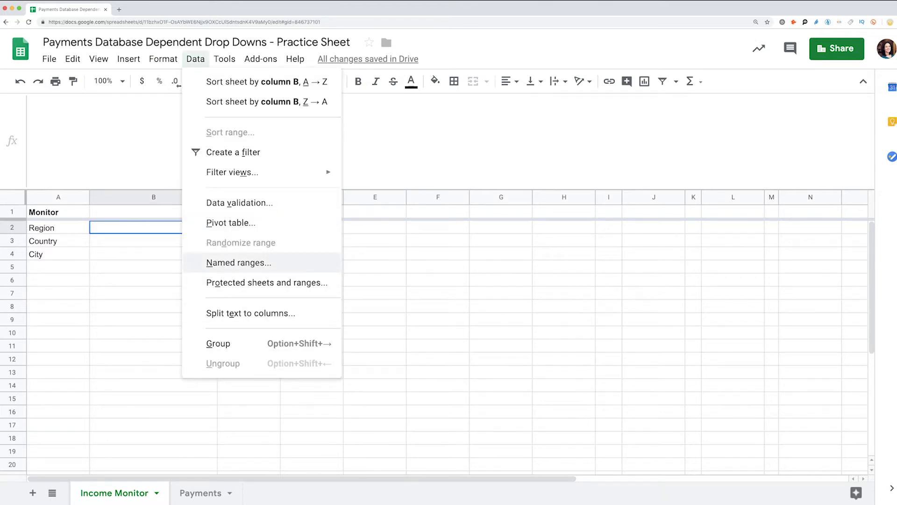
pyautogui.press('Up')
pyautogui.press('Up')
pyautogui.press('Return')
pyautogui.press('Return')
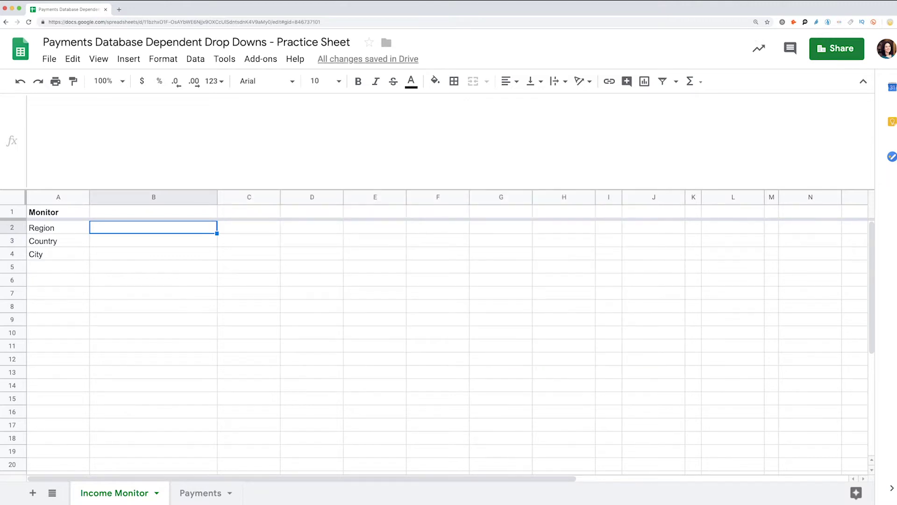
# Enter ={"Regions"; UNIQUE(Payments!C2:C)} in J1, split across lines
pyautogui.click(654, 211)
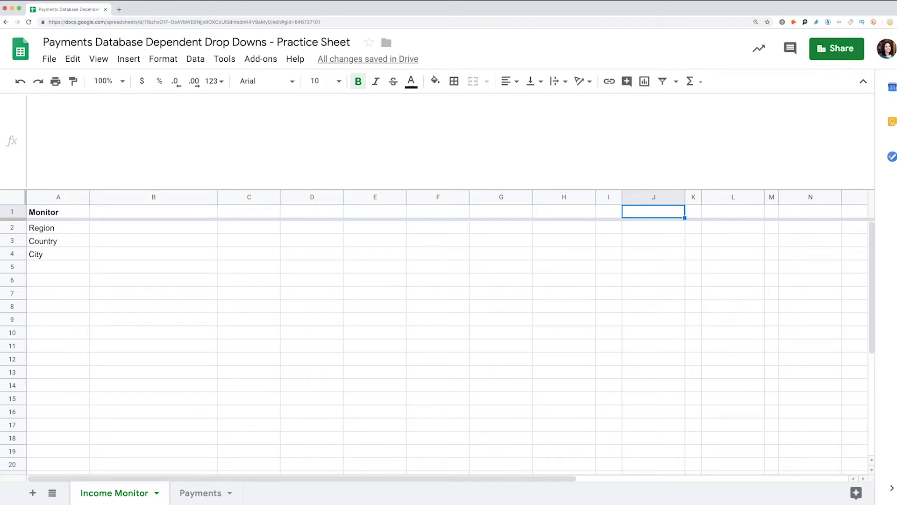
pyautogui.write('={')
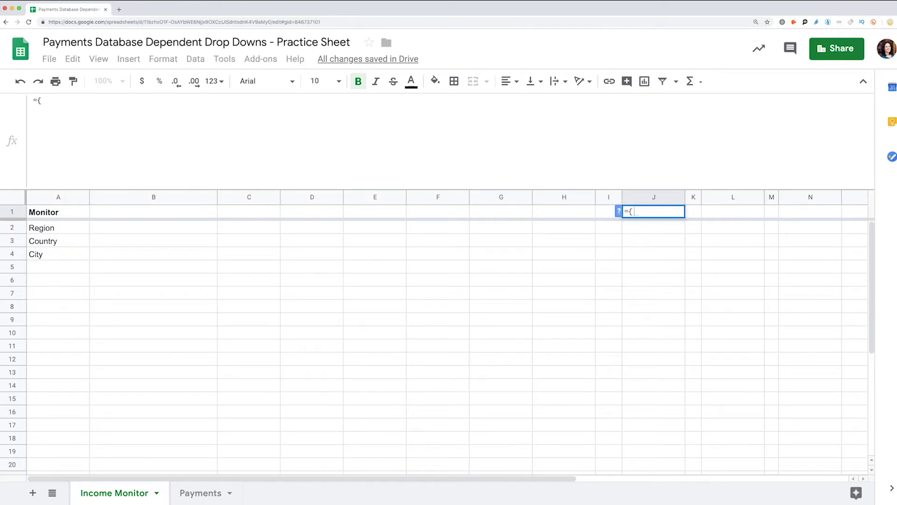
pyautogui.write('"Re')
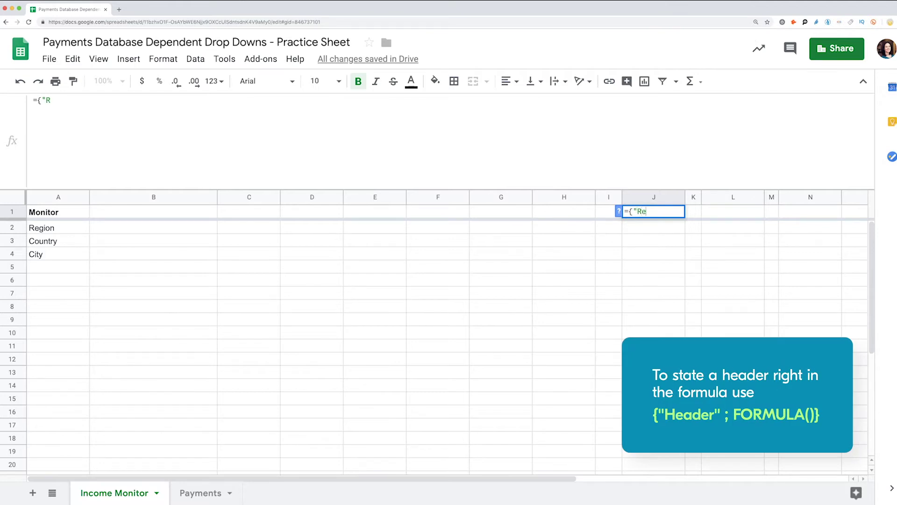
pyautogui.write('gions";')
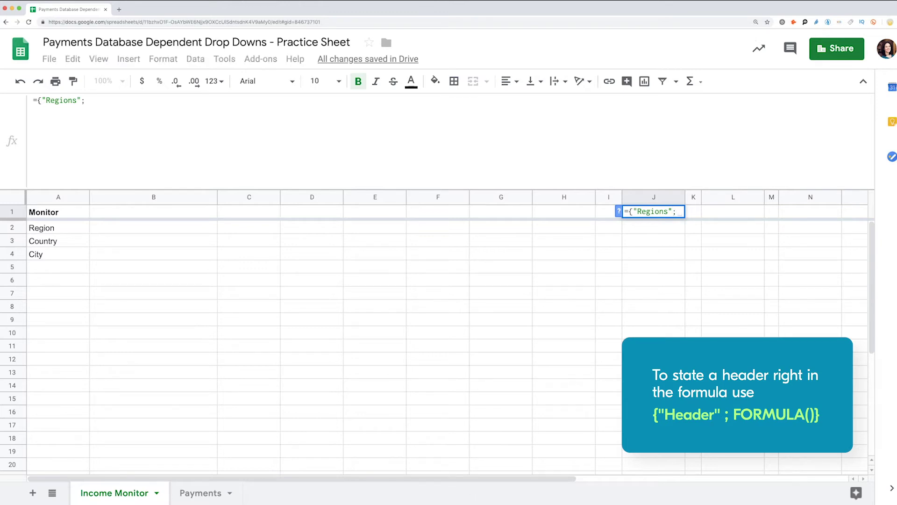
pyautogui.write('Unique(')
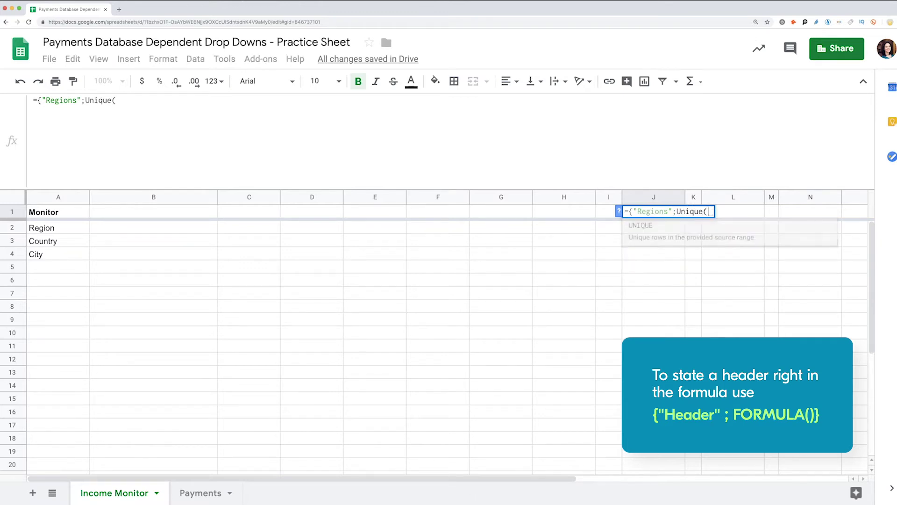
pyautogui.click(200, 492)
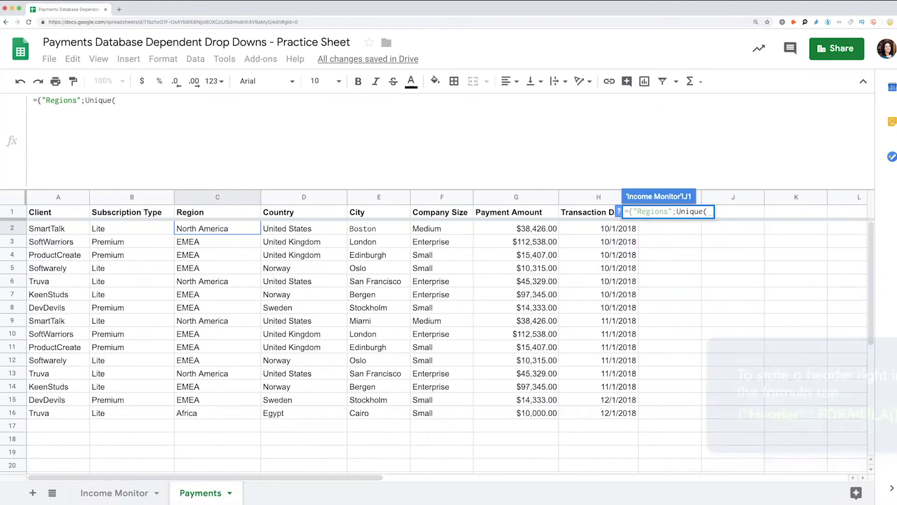
pyautogui.click(218, 228)
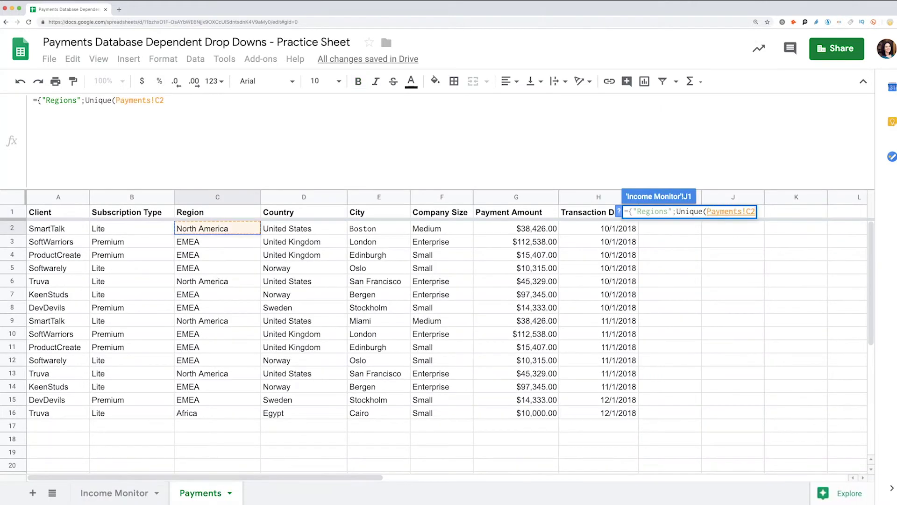
pyautogui.write(':C)')
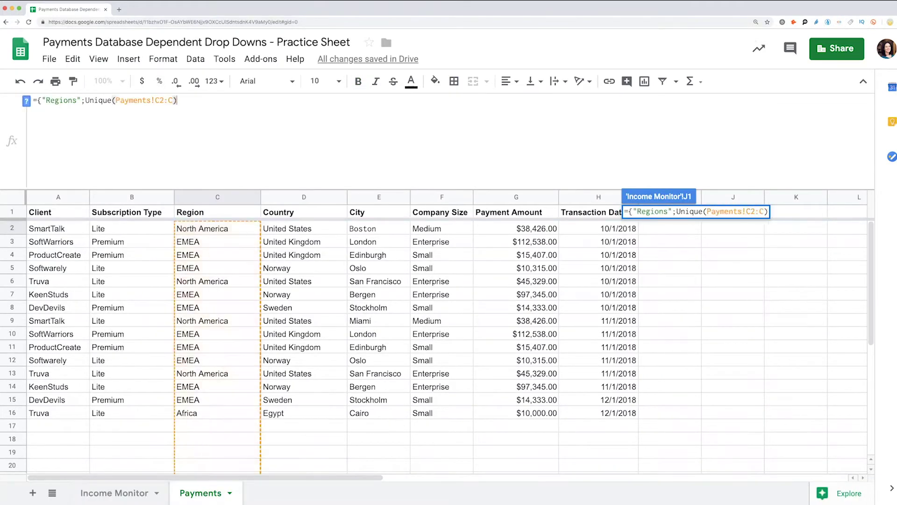
pyautogui.write('}')
pyautogui.hotkey('alt', 'Return')
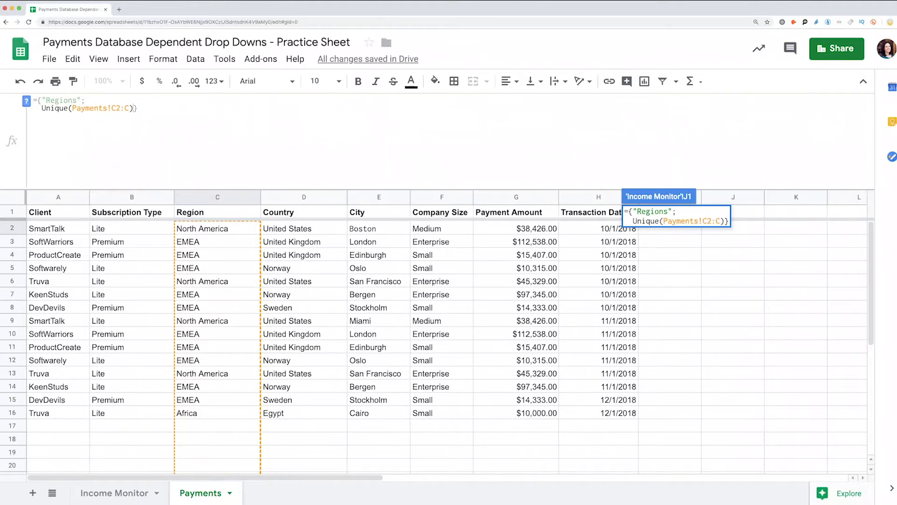
pyautogui.hotkey('alt', 'Return')
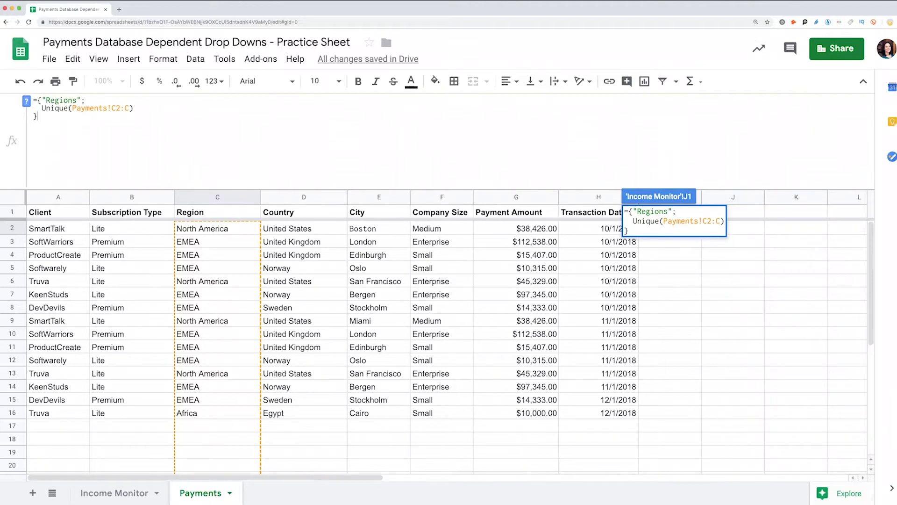
pyautogui.press('Return')
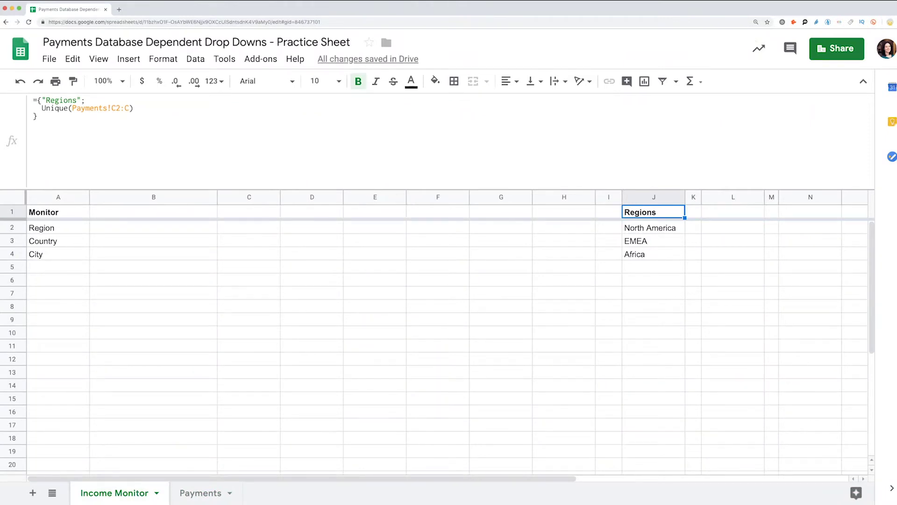
# Change B2's drop-down rule to use the range J2:J
pyautogui.click(154, 227)
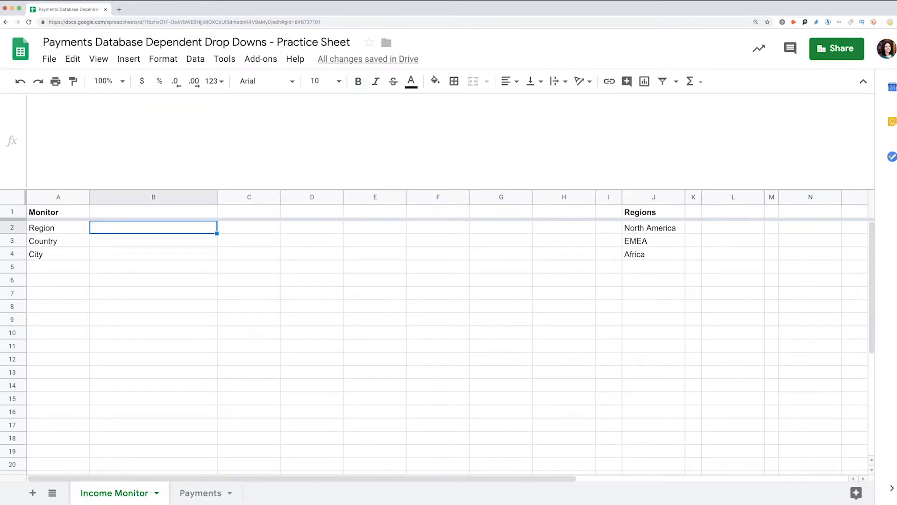
pyautogui.click(196, 58)
pyautogui.click(240, 202)
pyautogui.press('Escape')
pyautogui.click(195, 58)
pyautogui.click(240, 202)
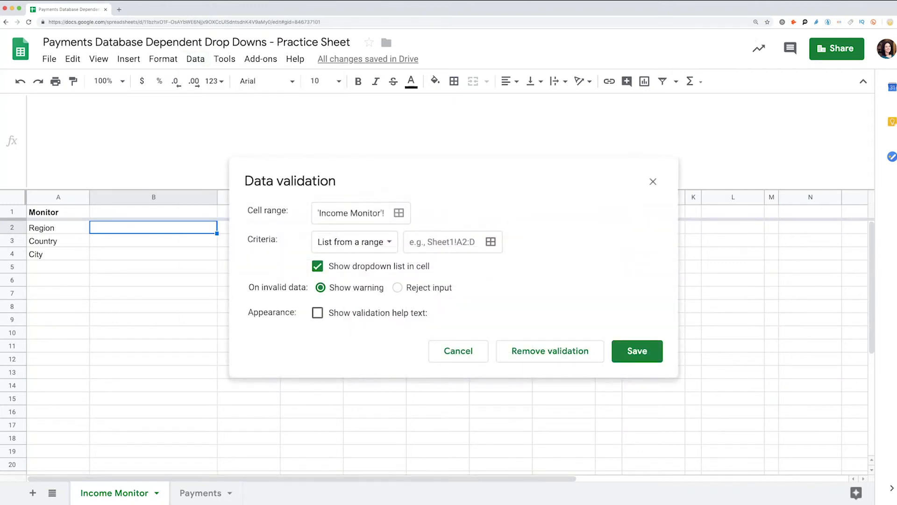
pyautogui.click(491, 241)
pyautogui.click(654, 228)
pyautogui.write(':')
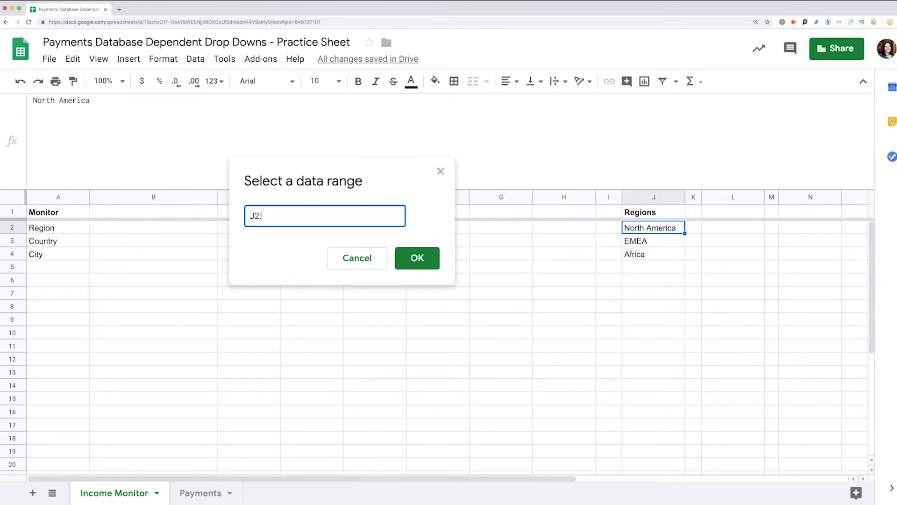
pyautogui.write('J')
pyautogui.click(417, 258)
pyautogui.click(635, 350)
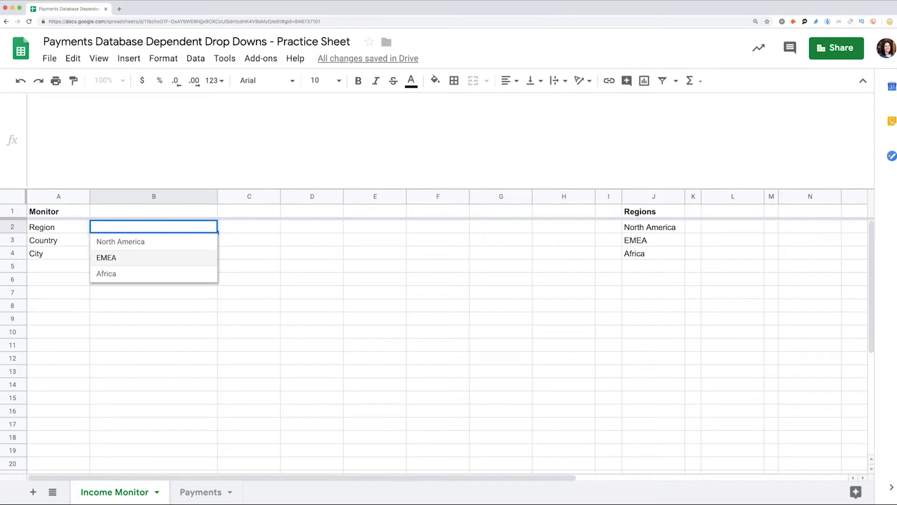
# Choose EMEA as the region in B2
pyautogui.press('Return')
pyautogui.click(732, 211)
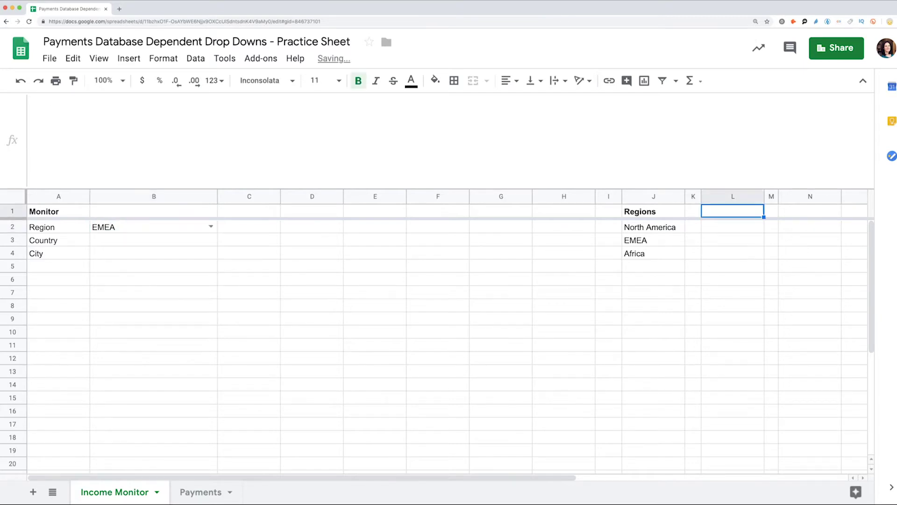
pyautogui.press('Return')
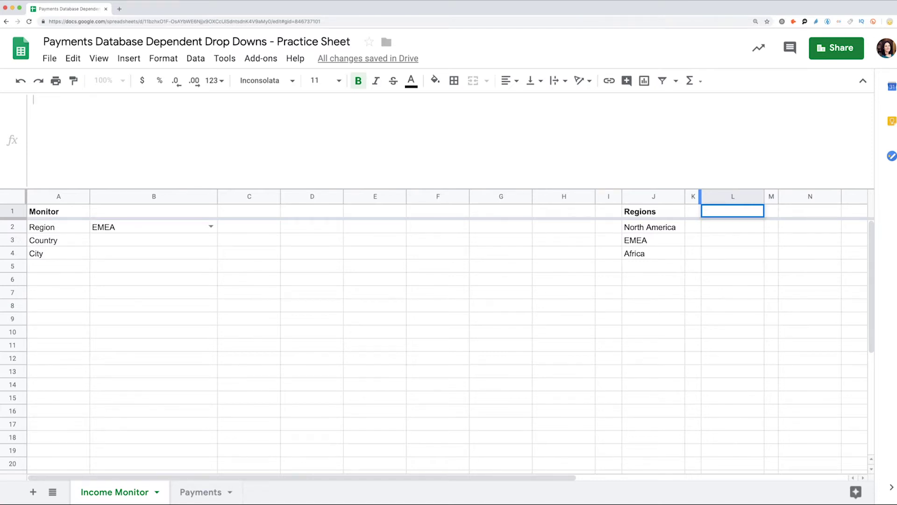
# Start a Countries array in L1 that filters Payments!D2:D
pyautogui.write('=')
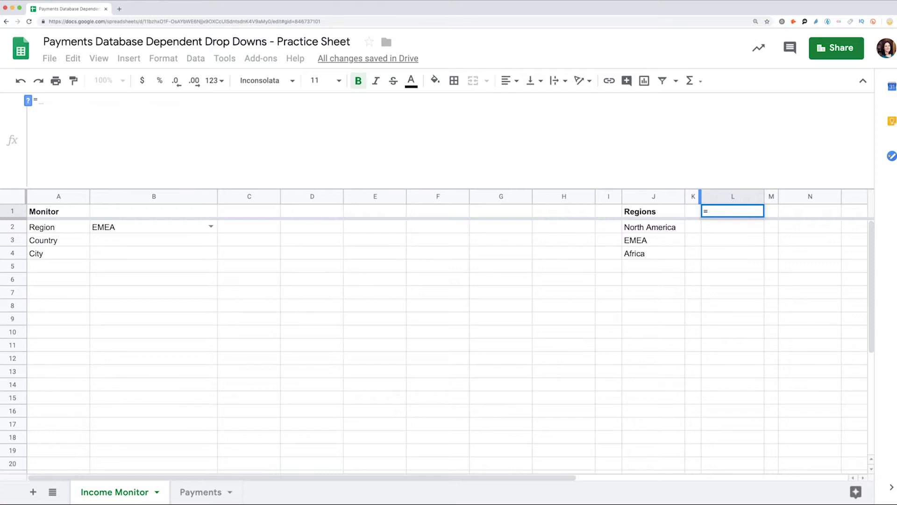
pyautogui.write('{"Co')
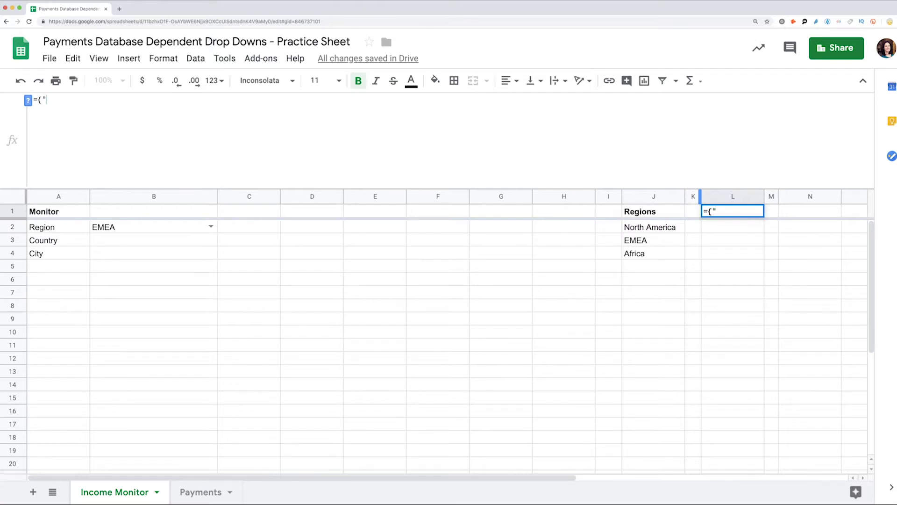
pyautogui.write('untries";')
pyautogui.hotkey('alt', 'Return')
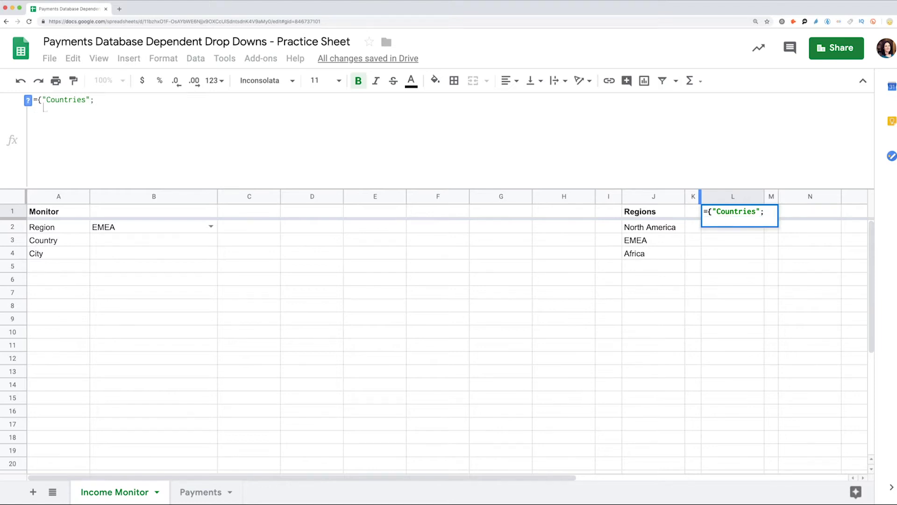
pyautogui.write('FILTER(')
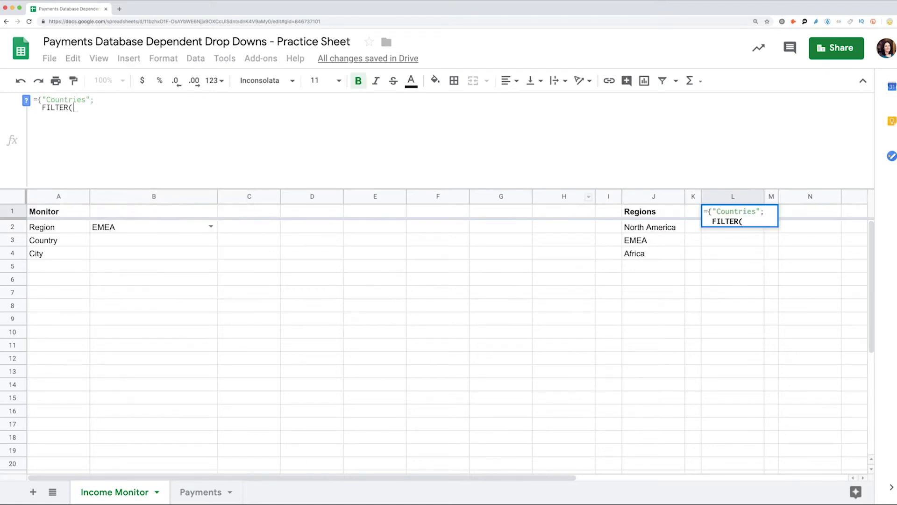
pyautogui.click(200, 492)
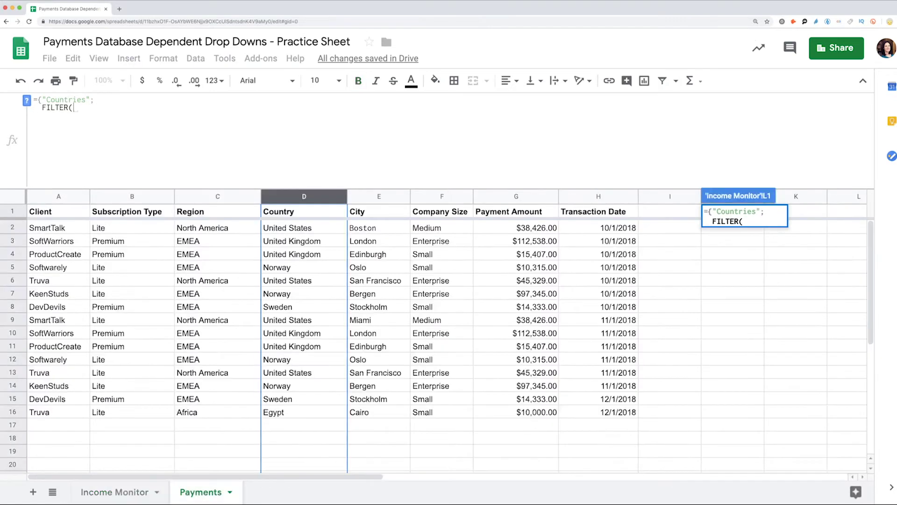
pyautogui.click(303, 228)
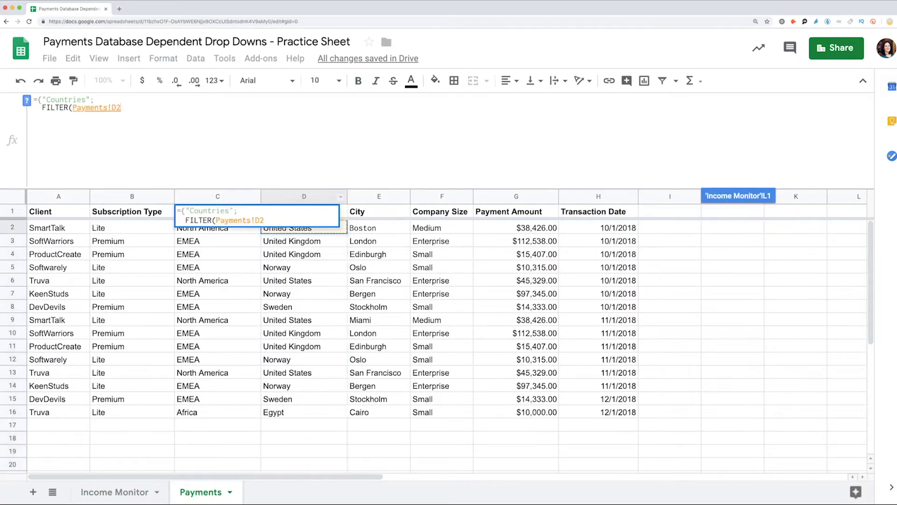
pyautogui.write(':D,')
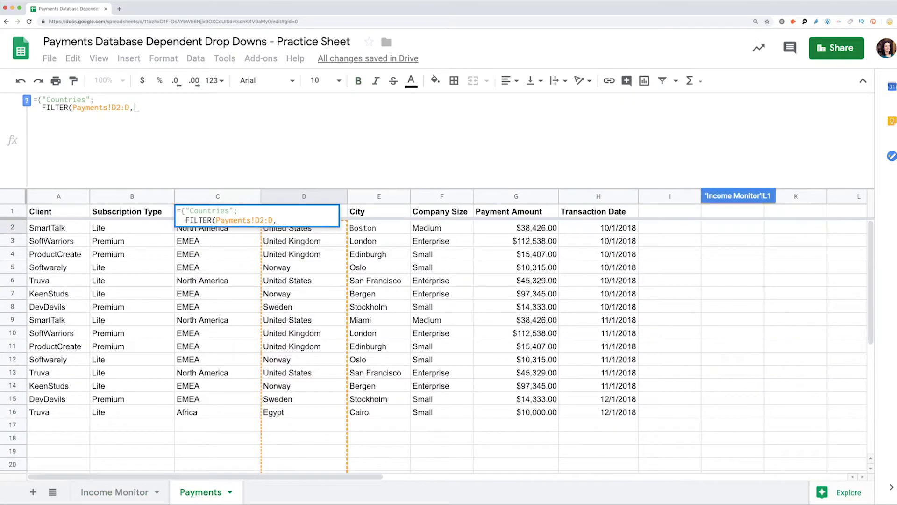
# Add the condition Payments!C2:C=B2, close the braces and confirm the formula
pyautogui.click(217, 230)
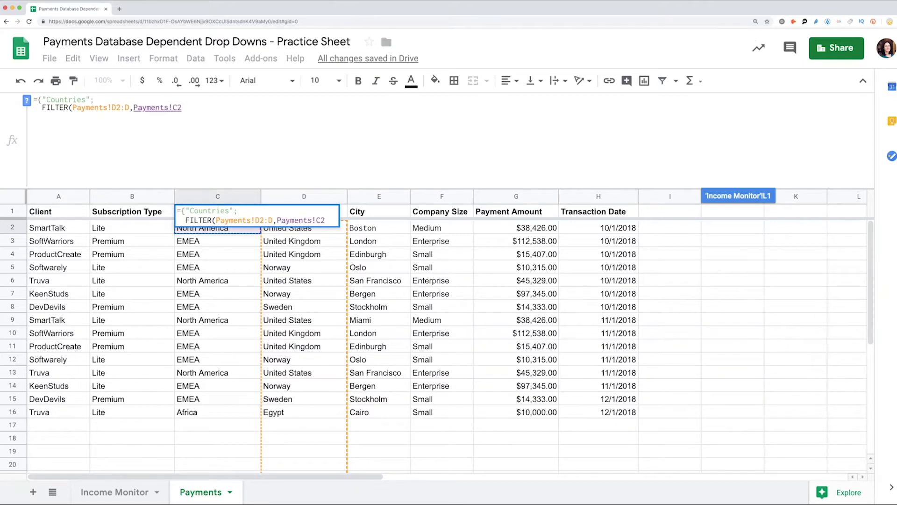
pyautogui.write(':C')
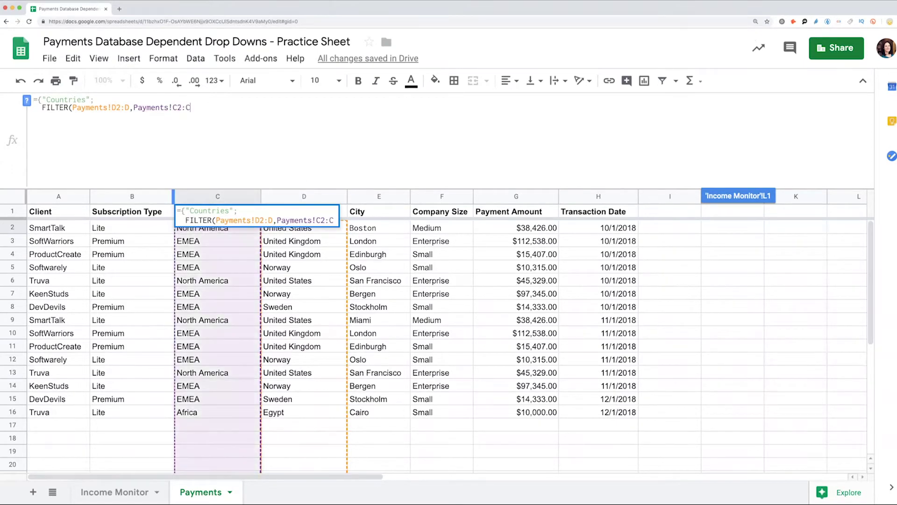
pyautogui.write('=')
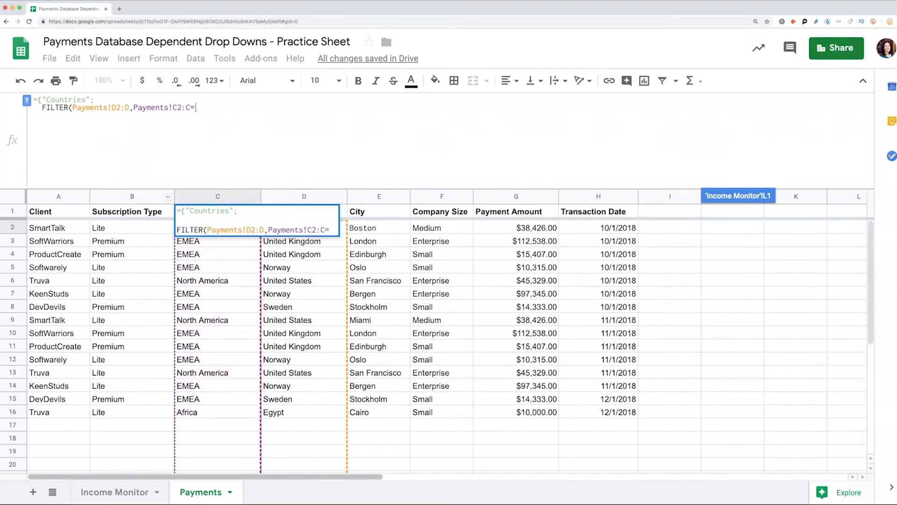
pyautogui.hotkey('alt', 'Up')
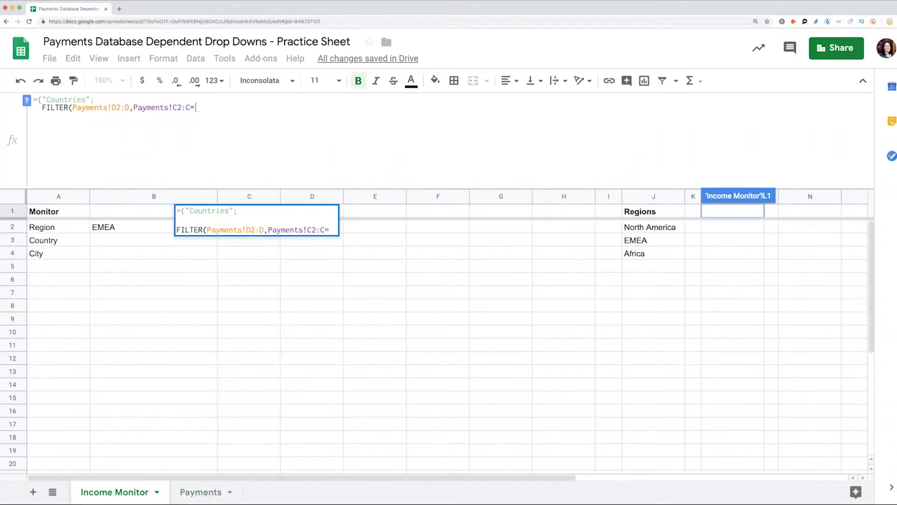
pyautogui.click(154, 227)
pyautogui.write('_')
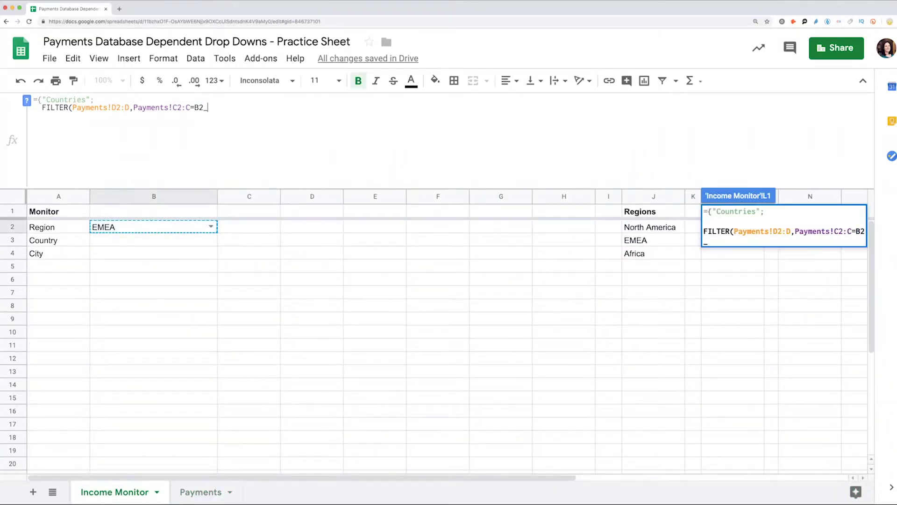
pyautogui.press('BackSpace')
pyautogui.write(')')
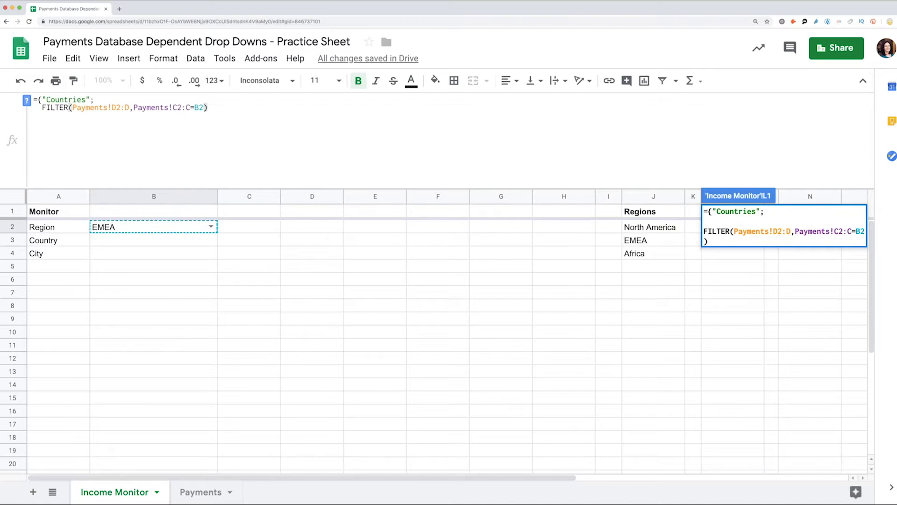
pyautogui.hotkey('alt', 'Return')
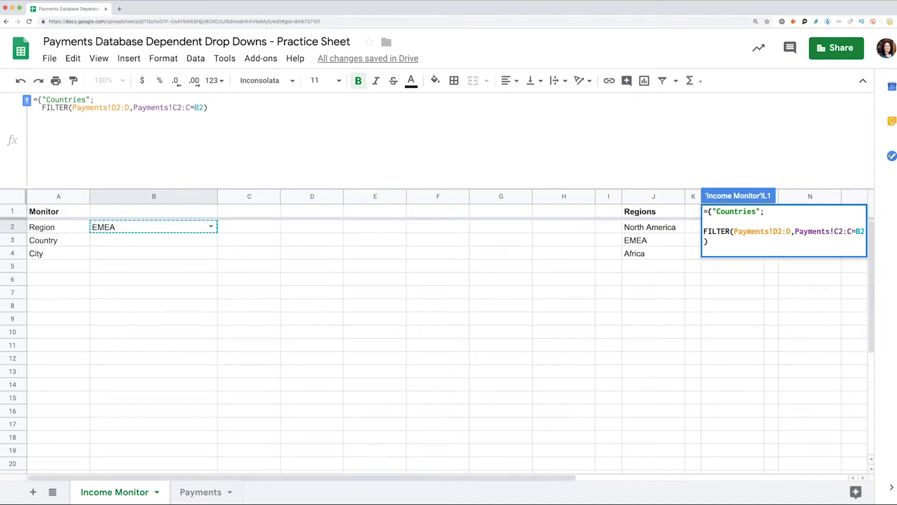
pyautogui.write('}')
pyautogui.press('Return')
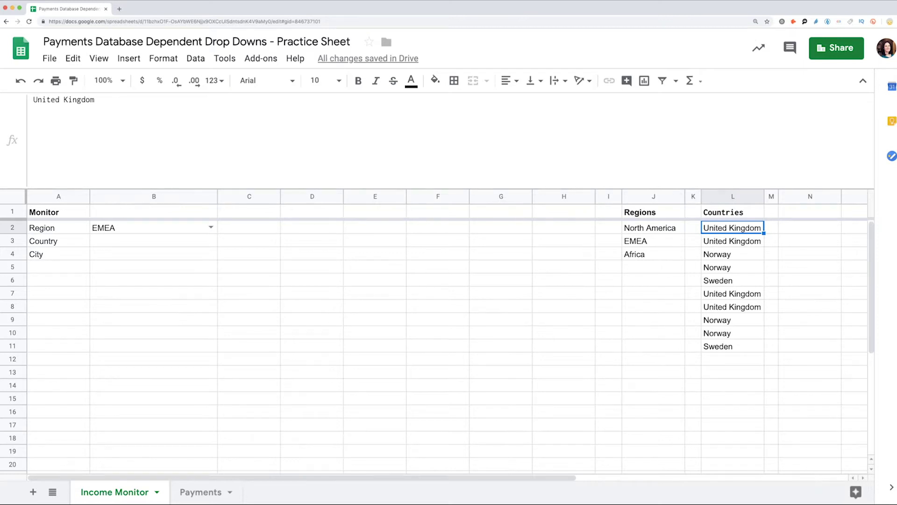
# Wrap the FILTER in L1's Countries formula with UNIQUE to remove duplicate countries
pyautogui.click(733, 212)
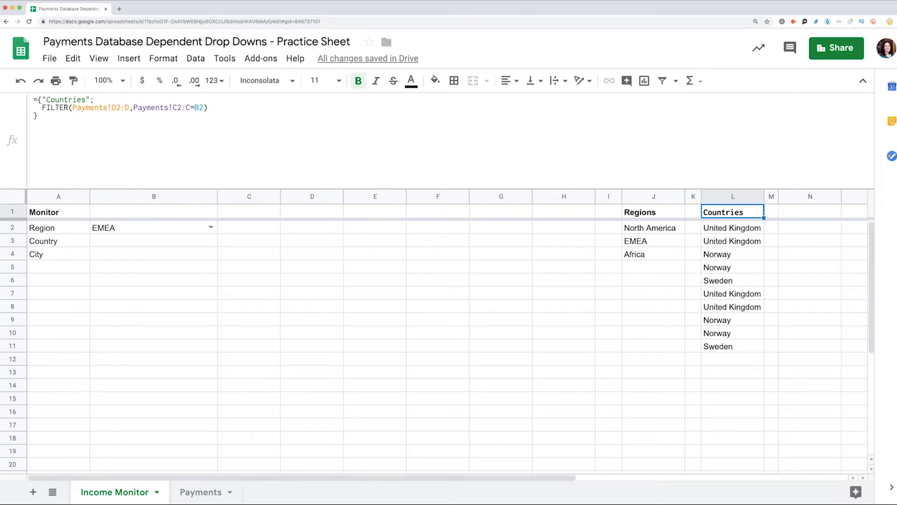
pyautogui.press('Return')
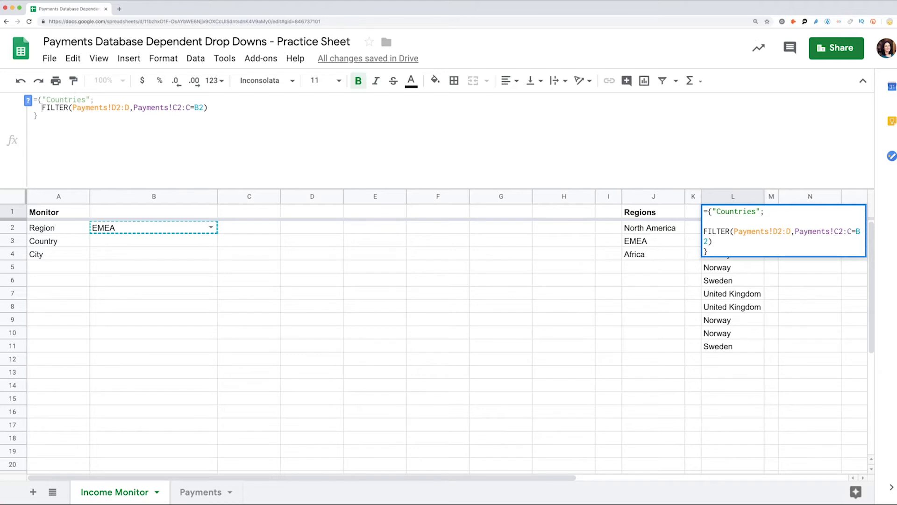
pyautogui.write('UNIQUE(')
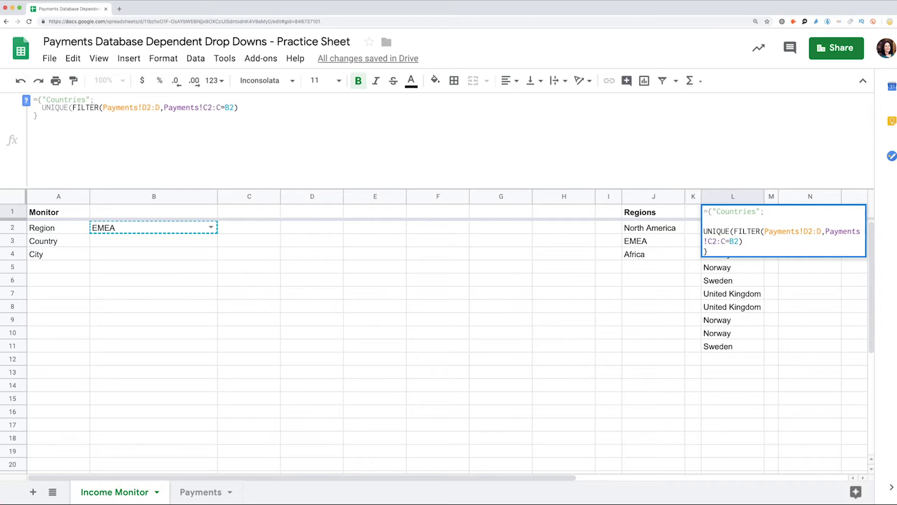
pyautogui.hotkey('ctrl', 'Return')
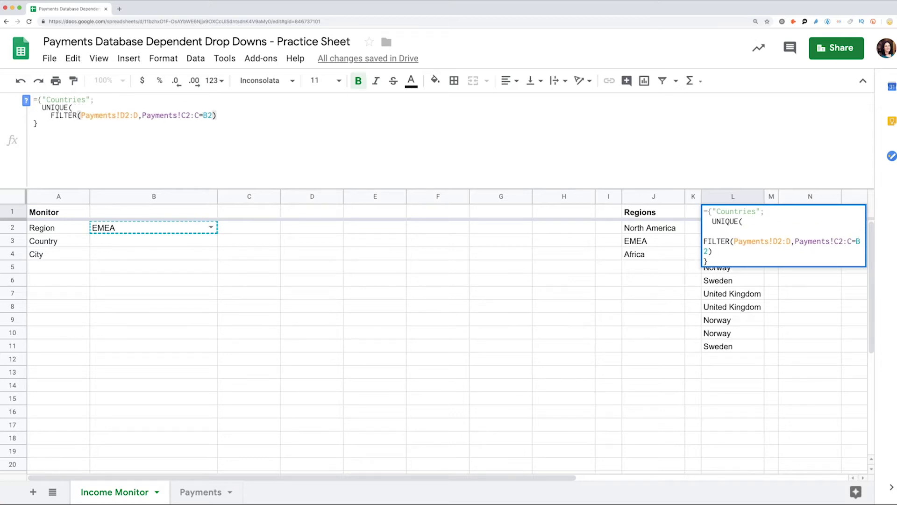
pyautogui.hotkey('ctrl', 'Return')
pyautogui.write(')')
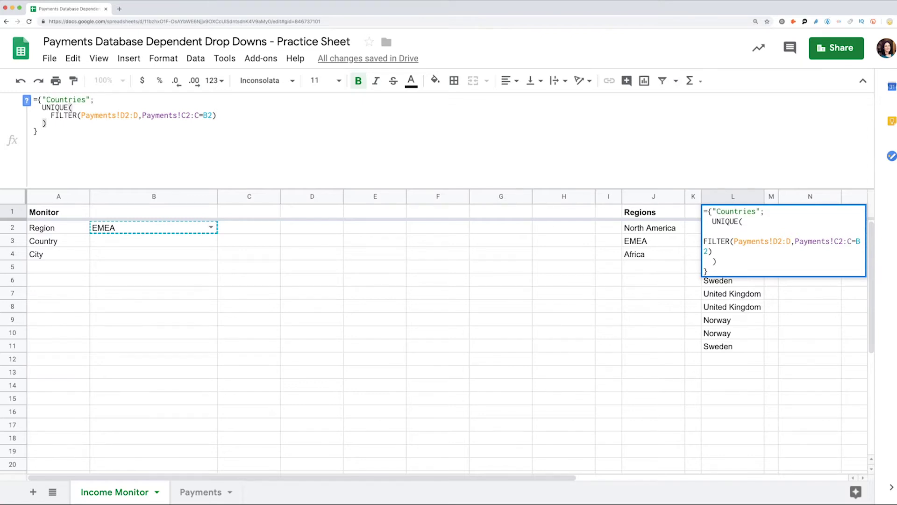
pyautogui.press('Return')
# Switch B2 to North America, then back to EMEA, and move to B3
pyautogui.click(155, 227)
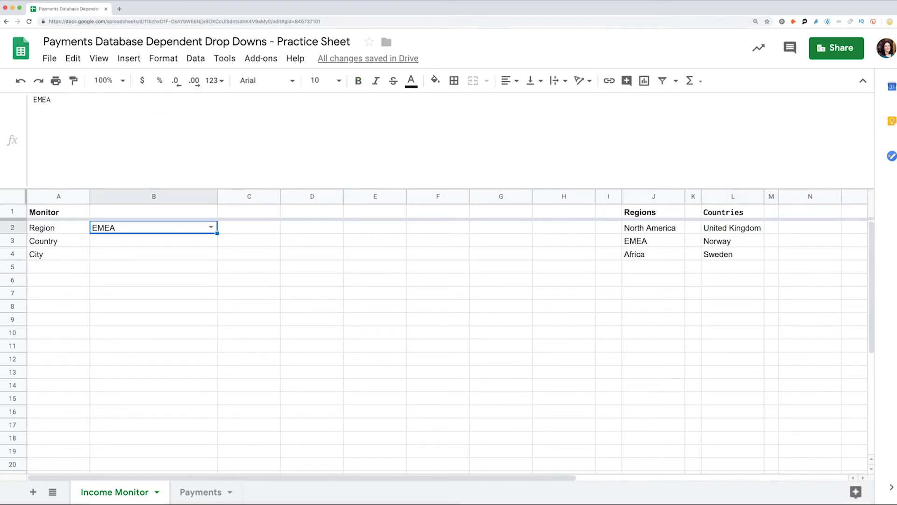
pyautogui.click(210, 227)
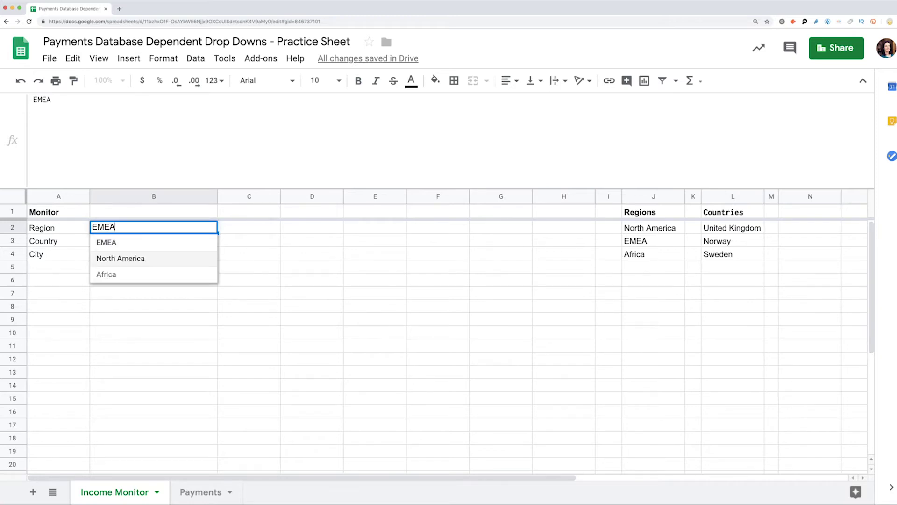
pyautogui.click(121, 256)
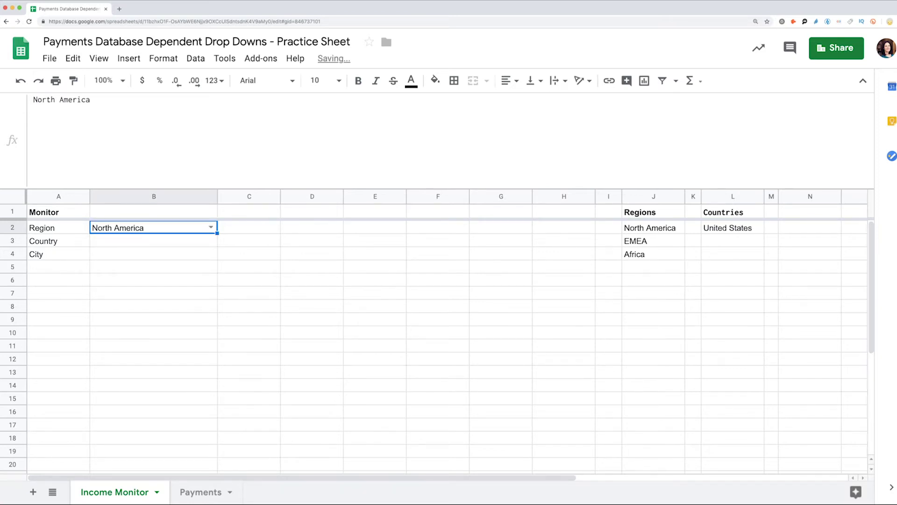
pyautogui.click(211, 227)
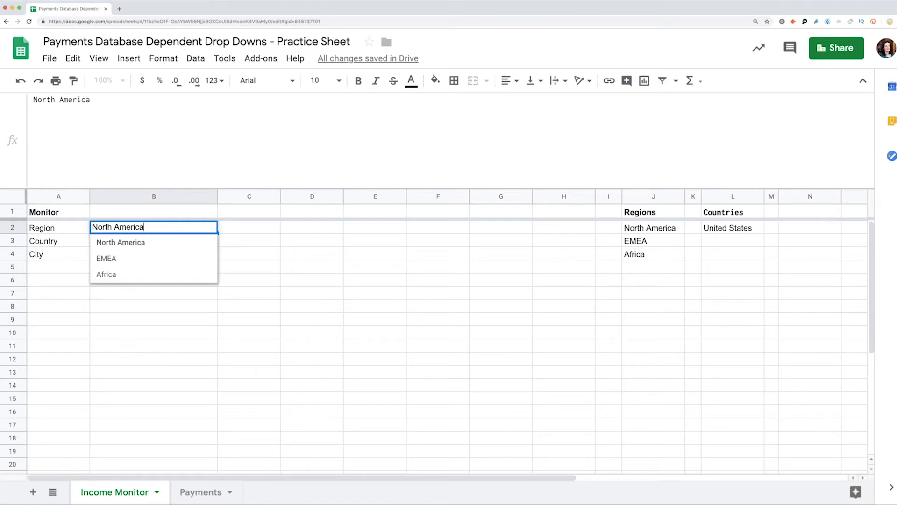
pyautogui.click(121, 257)
pyautogui.click(154, 241)
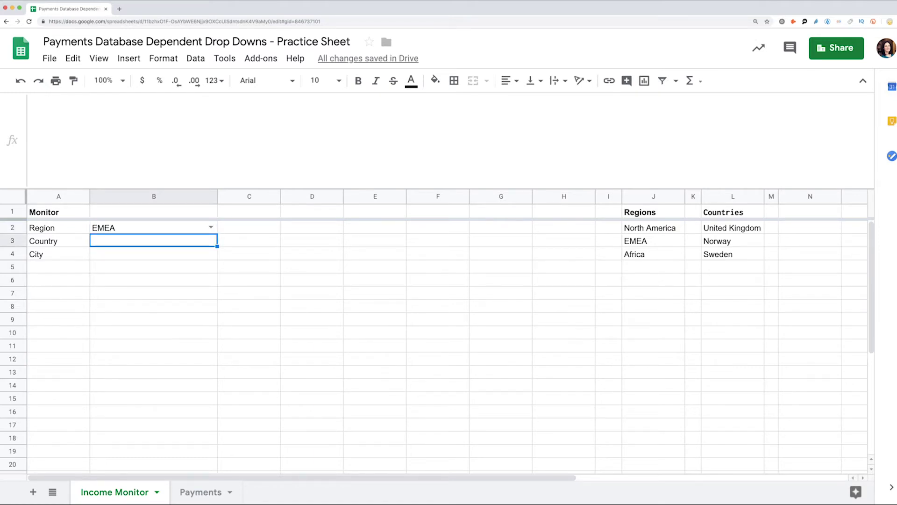
# Give B3 a Country drop-down list from the range L2:L
pyautogui.click(196, 58)
pyautogui.click(240, 200)
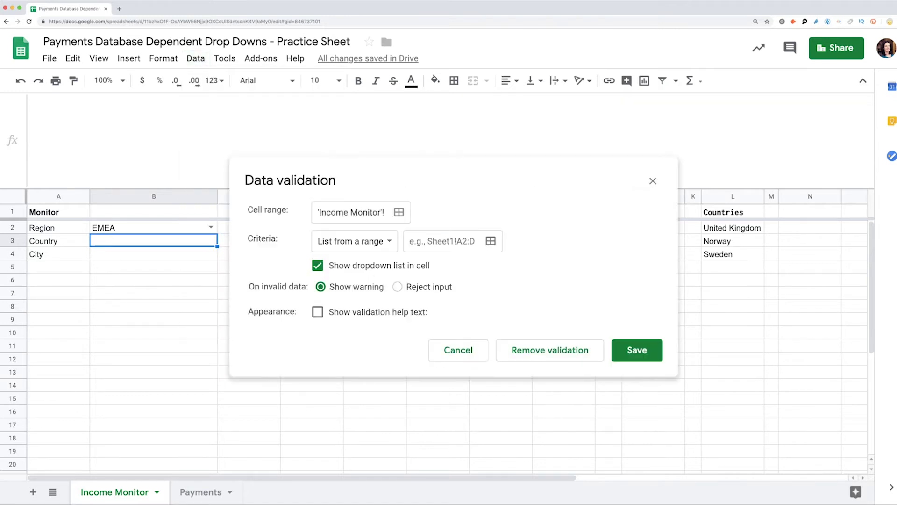
pyautogui.click(490, 240)
pyautogui.click(732, 227)
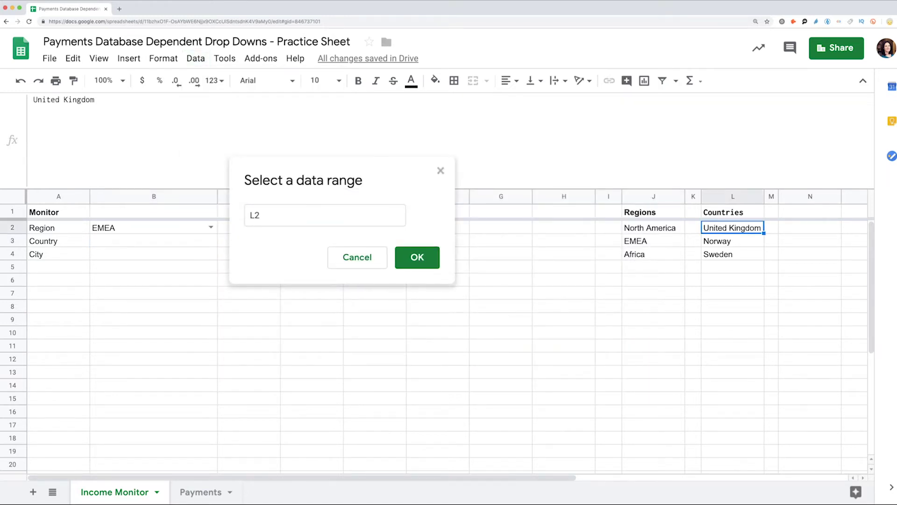
pyautogui.click(260, 215)
pyautogui.write(':')
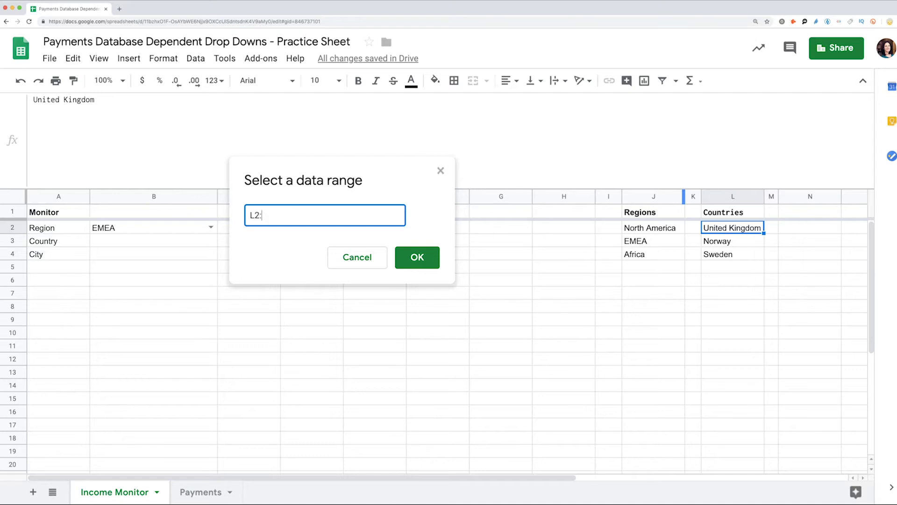
pyautogui.write('L')
pyautogui.press('Return')
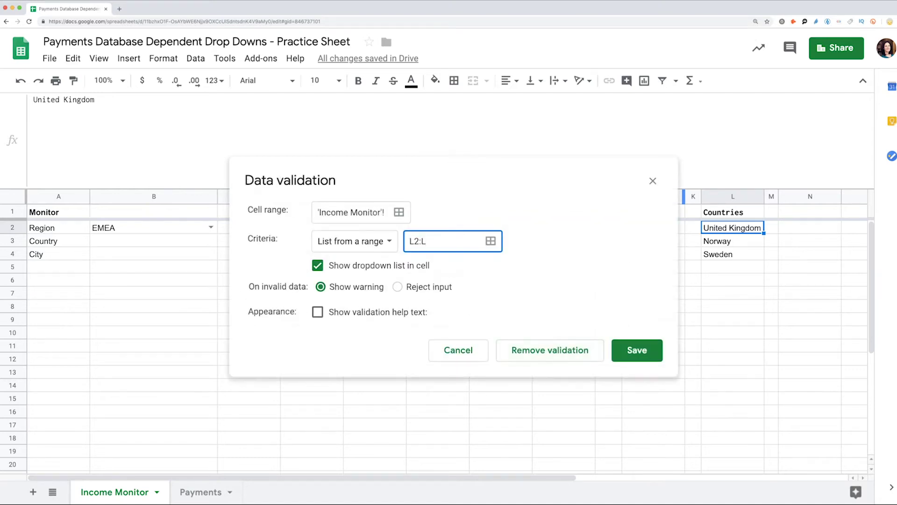
pyautogui.press('Return')
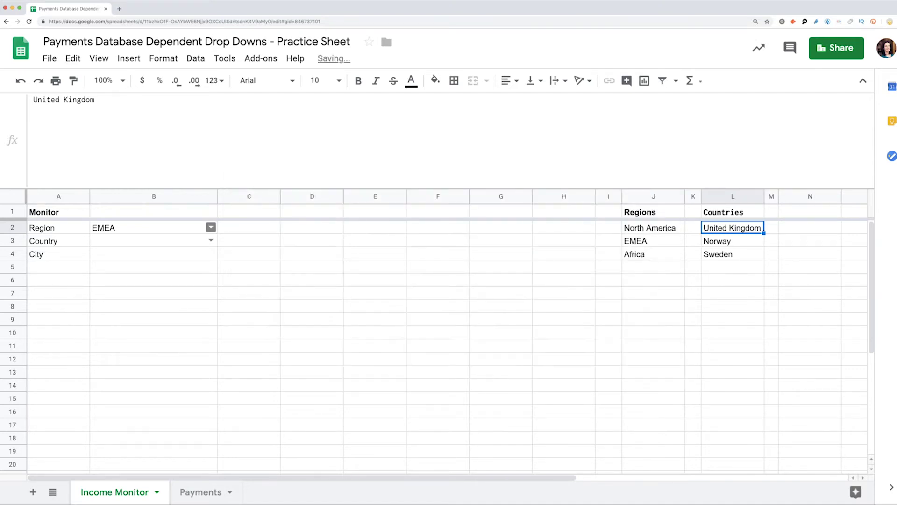
pyautogui.click(210, 240)
# Pick United Kingdom, then change Region to North America and Country to United States
pyautogui.click(114, 255)
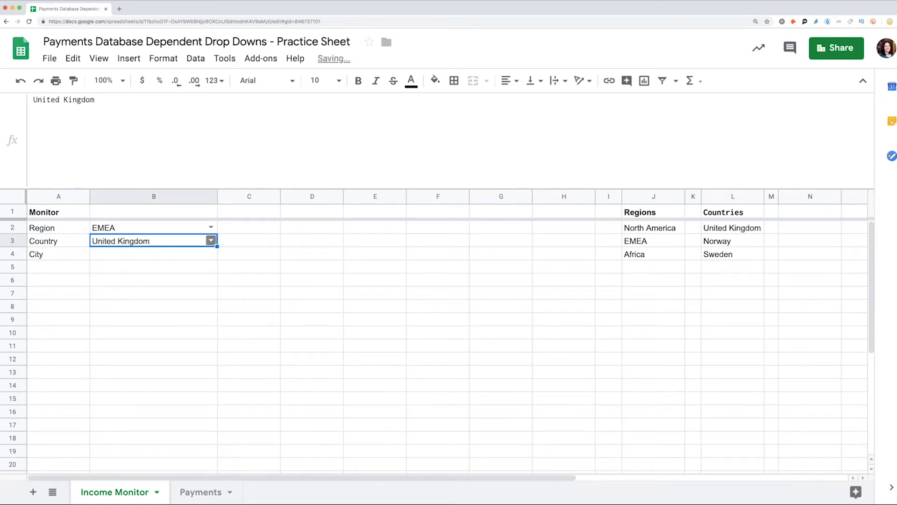
pyautogui.click(210, 227)
pyautogui.click(120, 258)
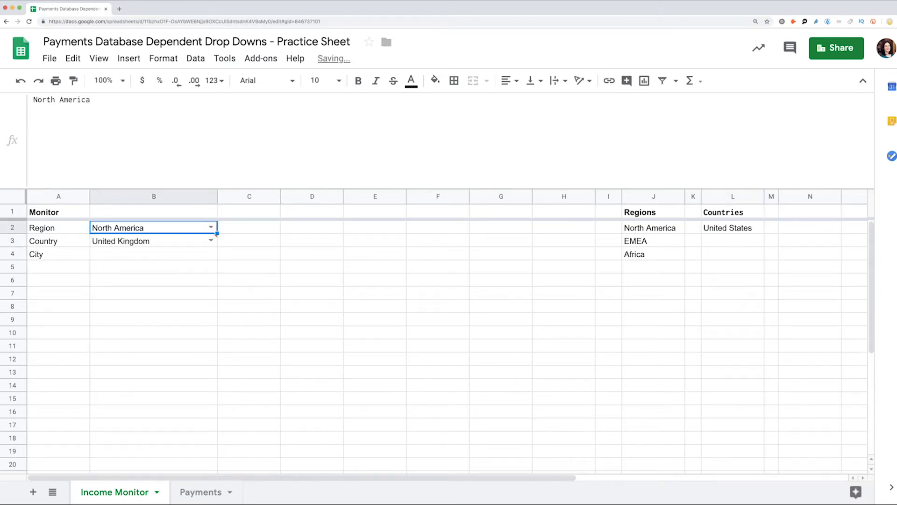
pyautogui.click(211, 240)
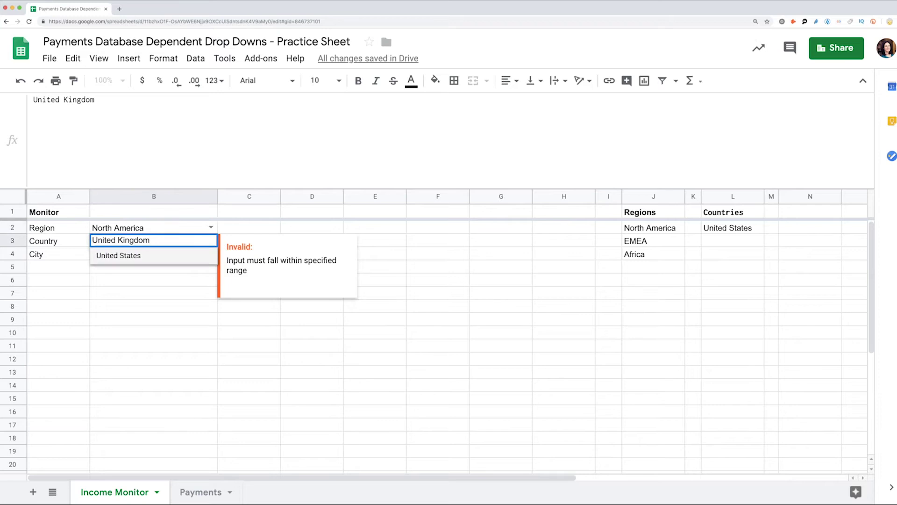
pyautogui.click(117, 254)
pyautogui.click(249, 227)
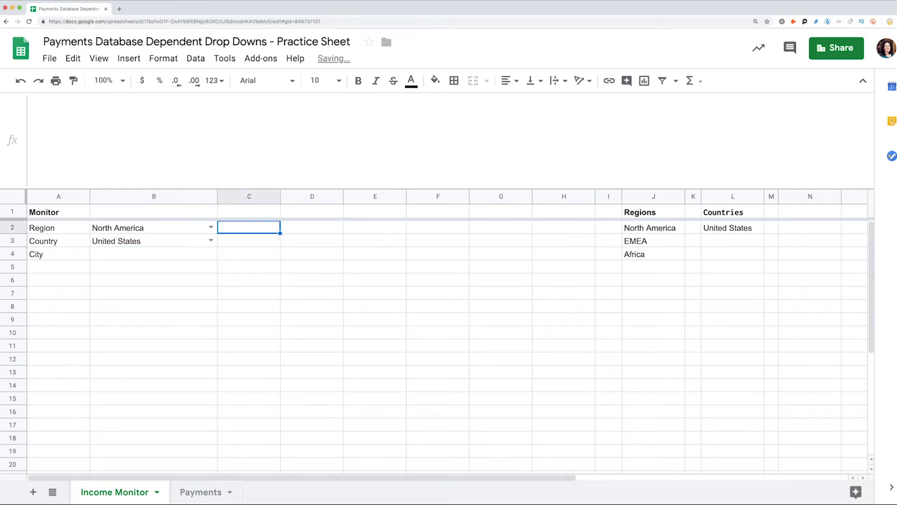
pyautogui.click(153, 254)
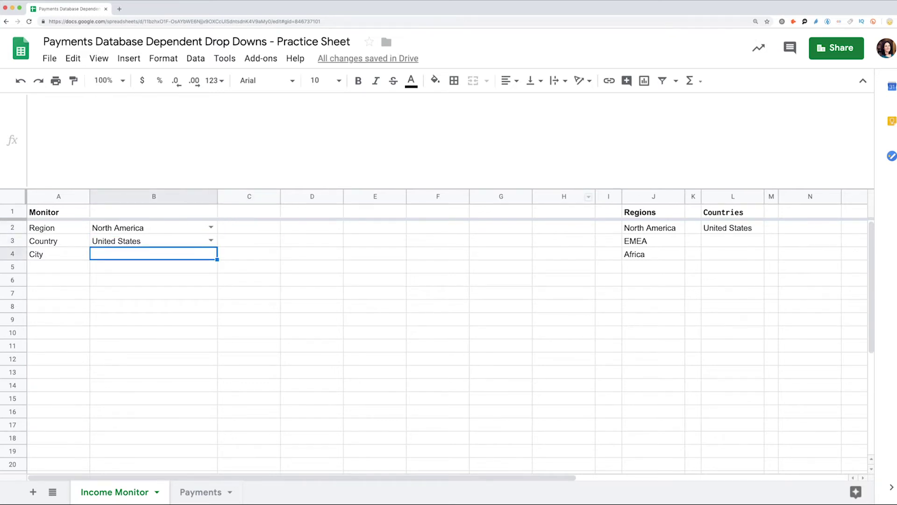
pyautogui.click(810, 211)
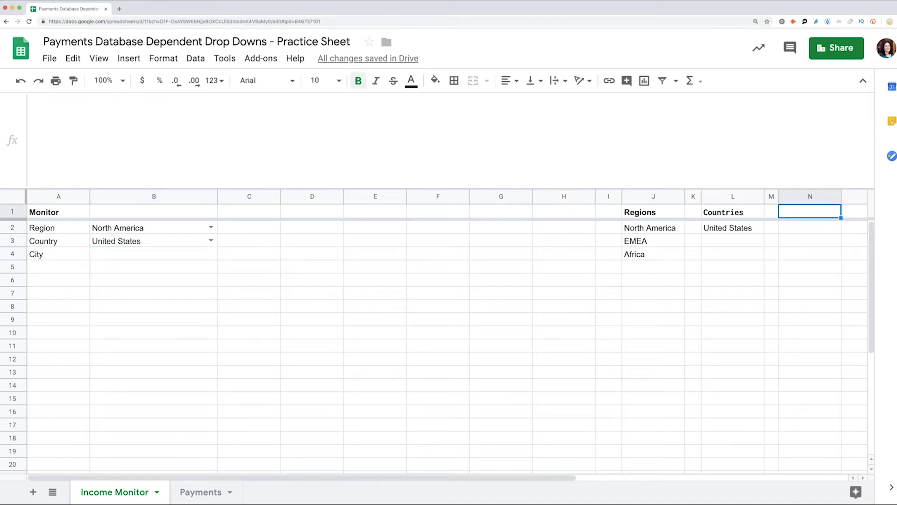
# Start a Cities array in N1 with UNIQUE(FILTER over the Payments City column
pyautogui.write('={"Cities')
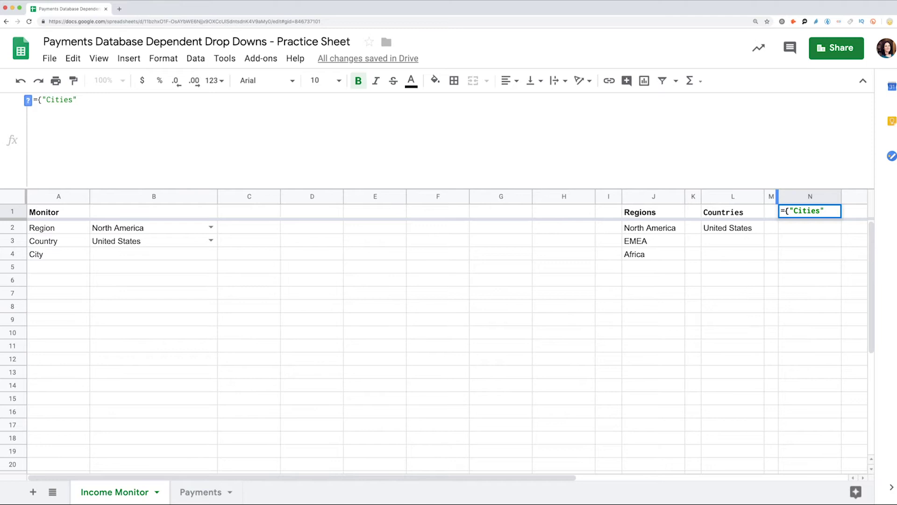
pyautogui.write('";')
pyautogui.hotkey('alt', 'Return')
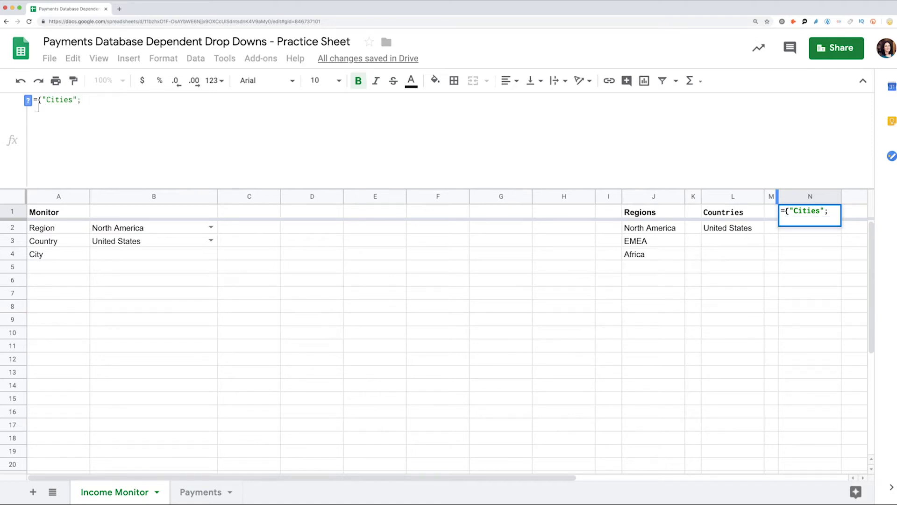
pyautogui.write('Unique')
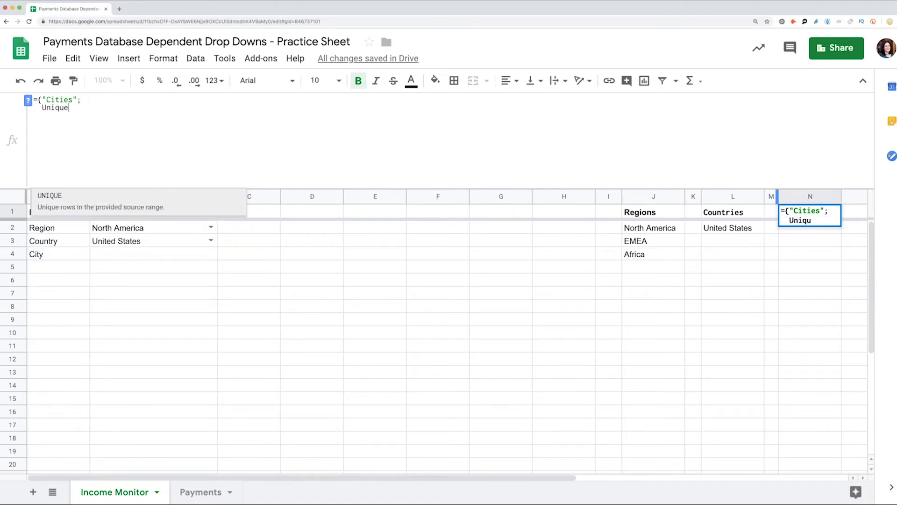
pyautogui.write('(')
pyautogui.hotkey('alt', 'Return')
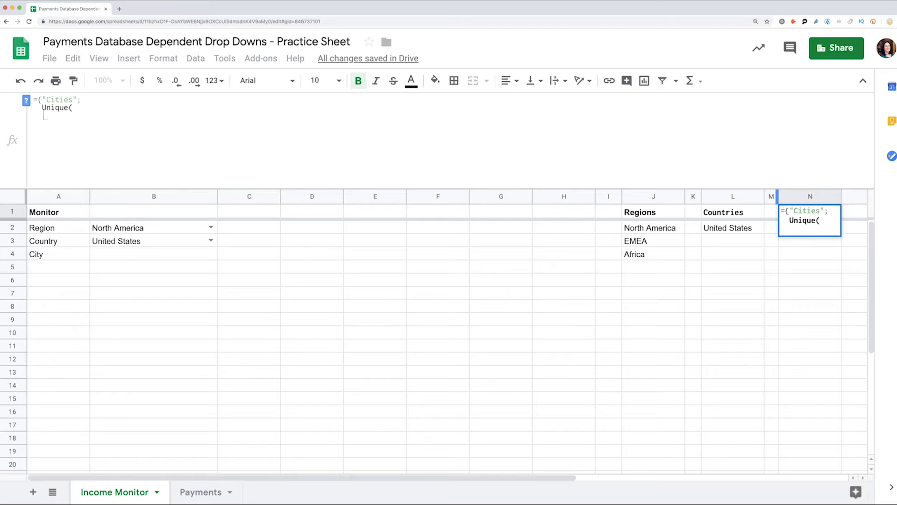
pyautogui.write('Filter(')
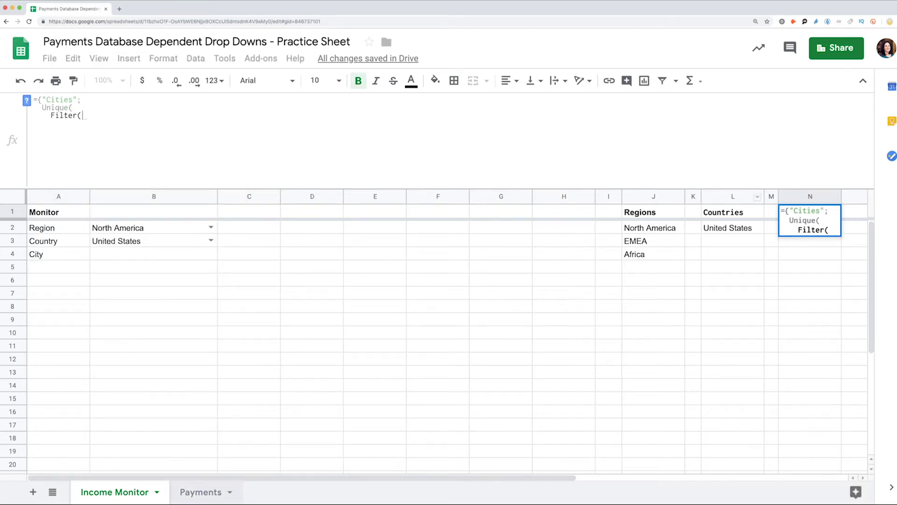
pyautogui.hotkey('alt', 'Down')
pyautogui.press('Right')
pyautogui.press('Right')
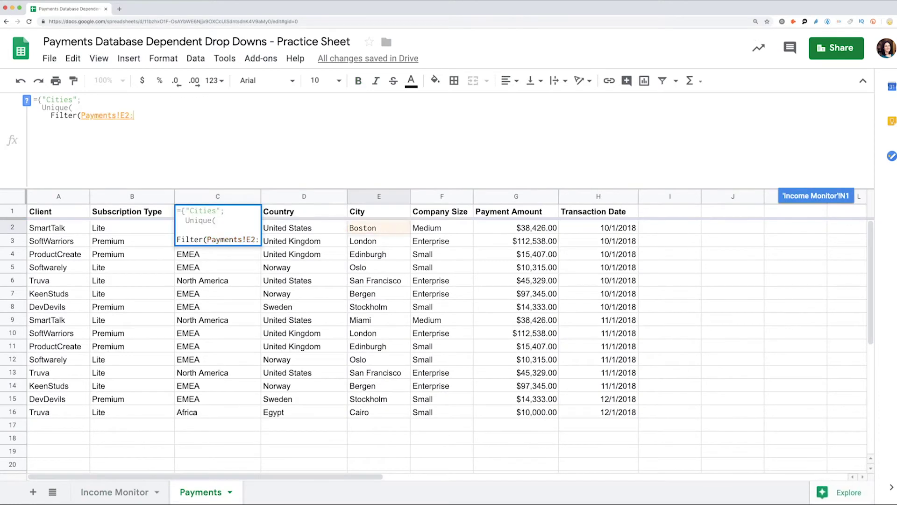
pyautogui.hotkey('ctrl', 'shift', 'Down')
pyautogui.write(',')
# Add the filter condition that the Payments Country column equals B3
pyautogui.press('Left')
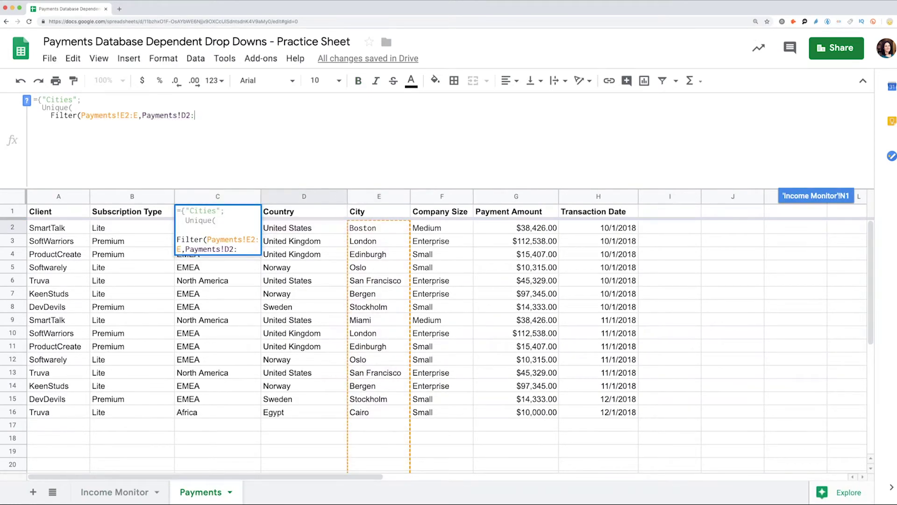
pyautogui.hotkey('ctrl', 'shift', 'Down')
pyautogui.write('=')
pyautogui.hotkey('alt', 'Up')
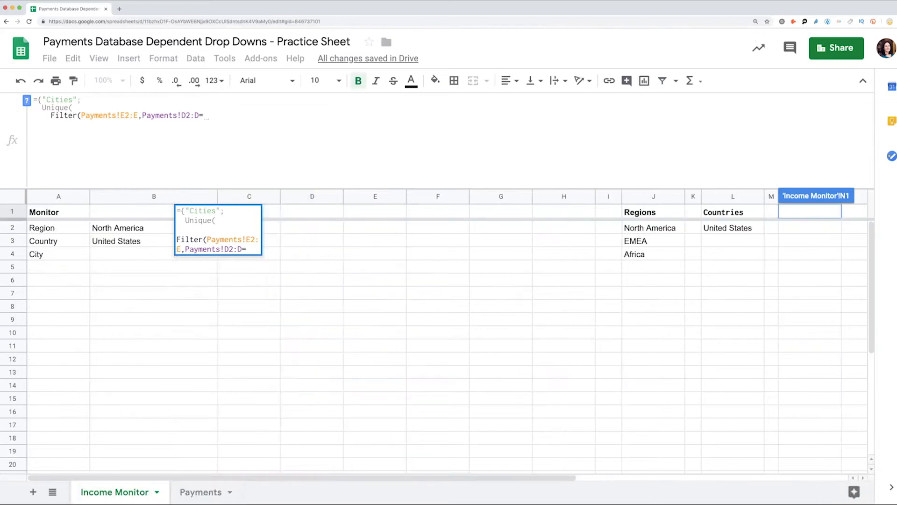
pyautogui.click(154, 240)
pyautogui.write(',')
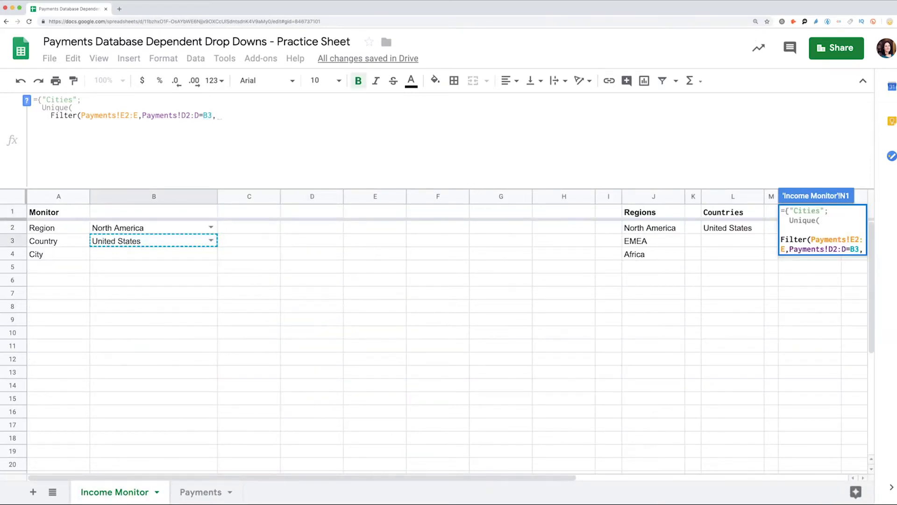
# Add the condition that the Payments Region column equals B2, then close and confirm
pyautogui.hotkey('alt', 'Down')
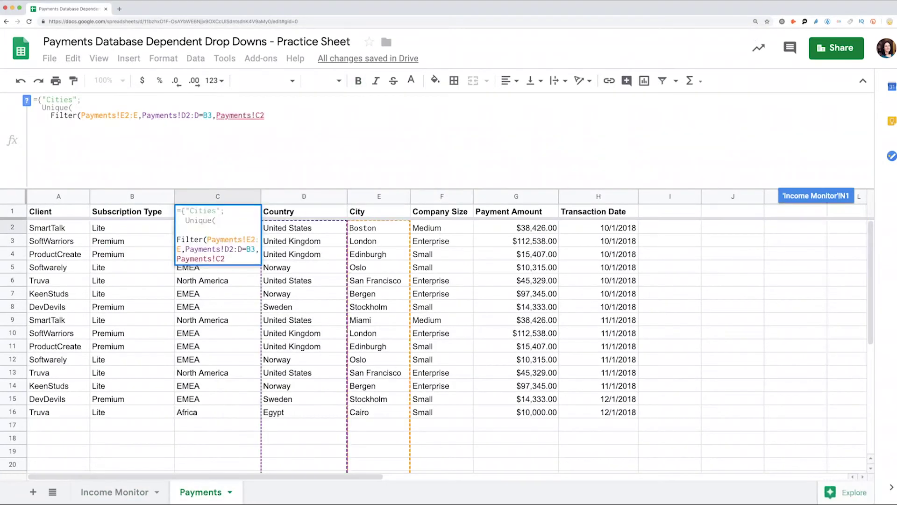
pyautogui.hotkey('ctrl', 'shift', 'Down')
pyautogui.write('=')
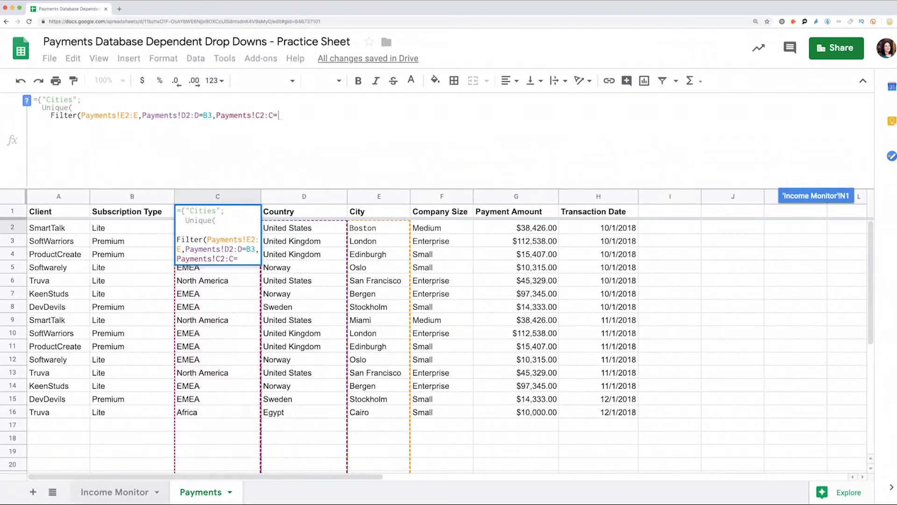
pyautogui.hotkey('alt', 'Up')
pyautogui.click(153, 227)
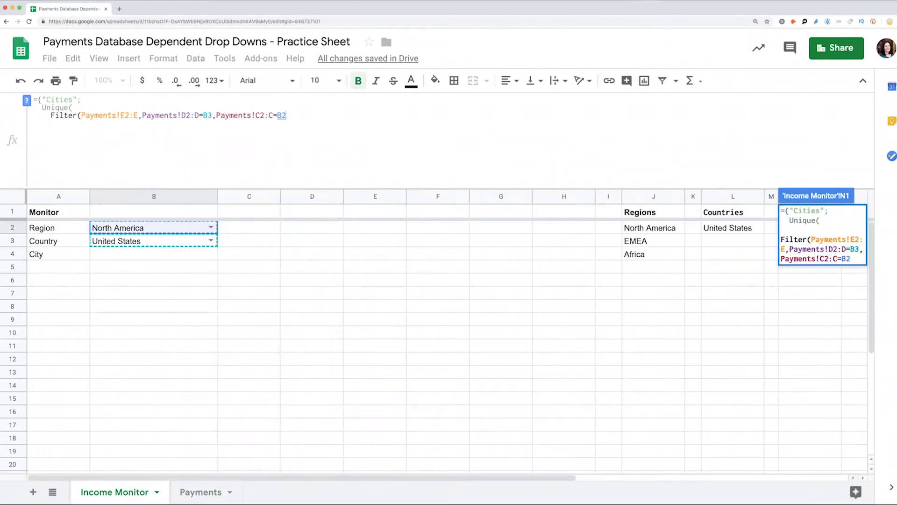
pyautogui.write('))')
pyautogui.hotkey('alt', 'Return')
pyautogui.write('}')
pyautogui.press('Return')
pyautogui.click(211, 227)
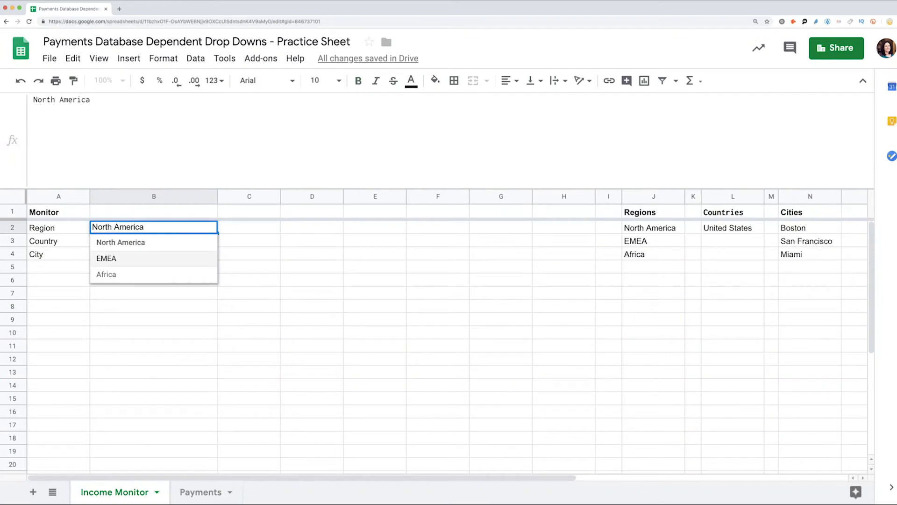
# Set Region in B2 to EMEA and Country in B3 to Norway, so Cities lists Oslo and Bergen
pyautogui.click(107, 258)
pyautogui.moveTo(208, 241)
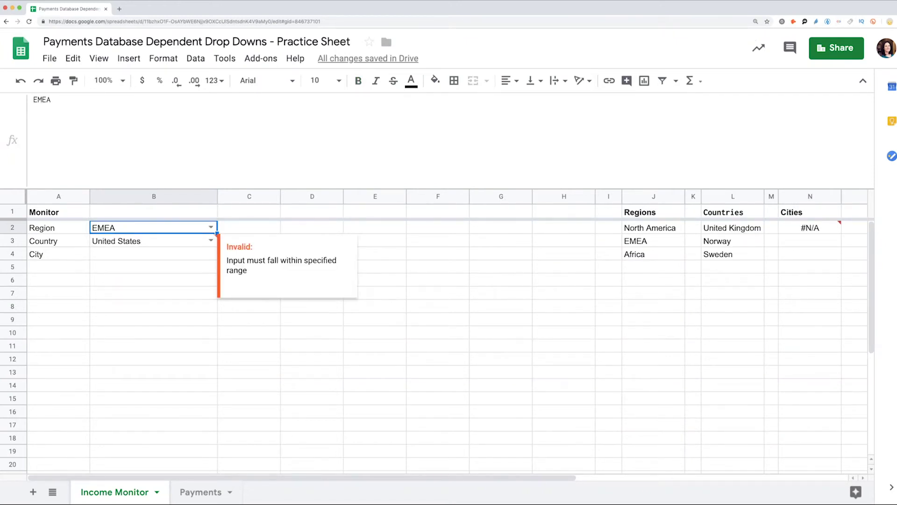
pyautogui.click(141, 240)
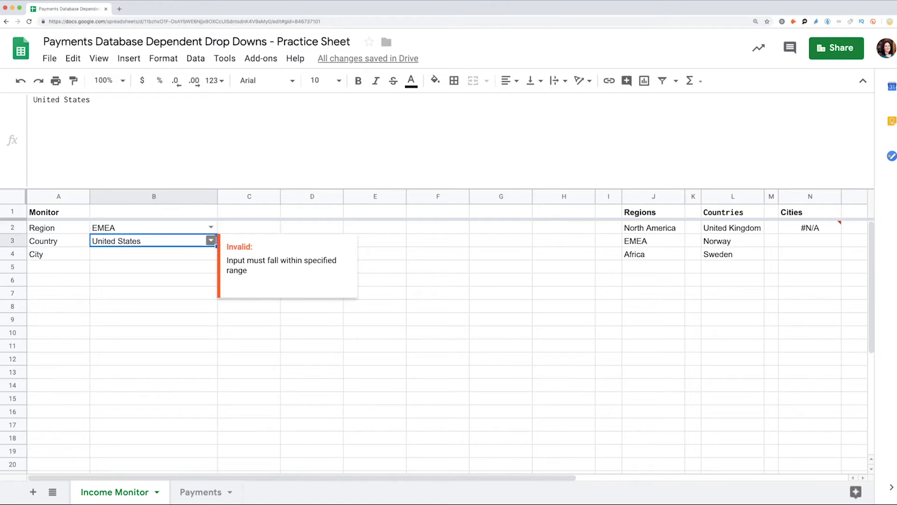
pyautogui.click(211, 240)
pyautogui.click(121, 271)
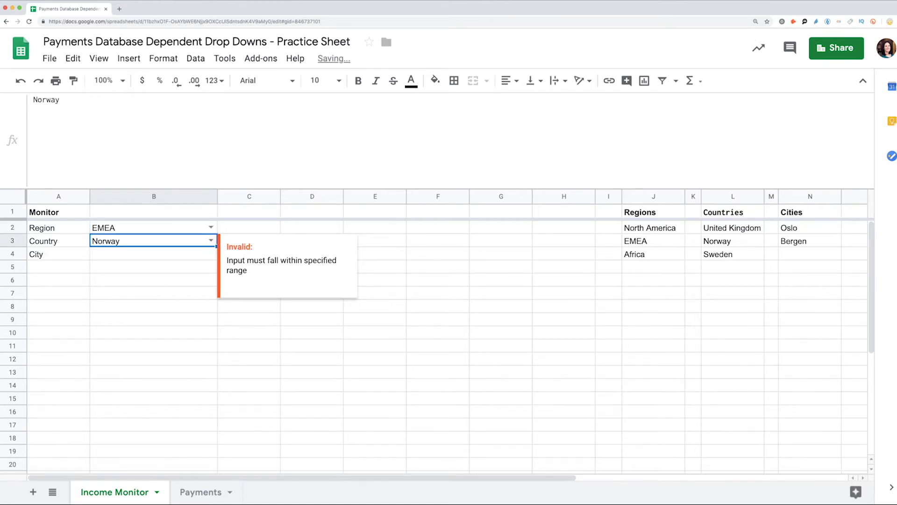
pyautogui.click(154, 253)
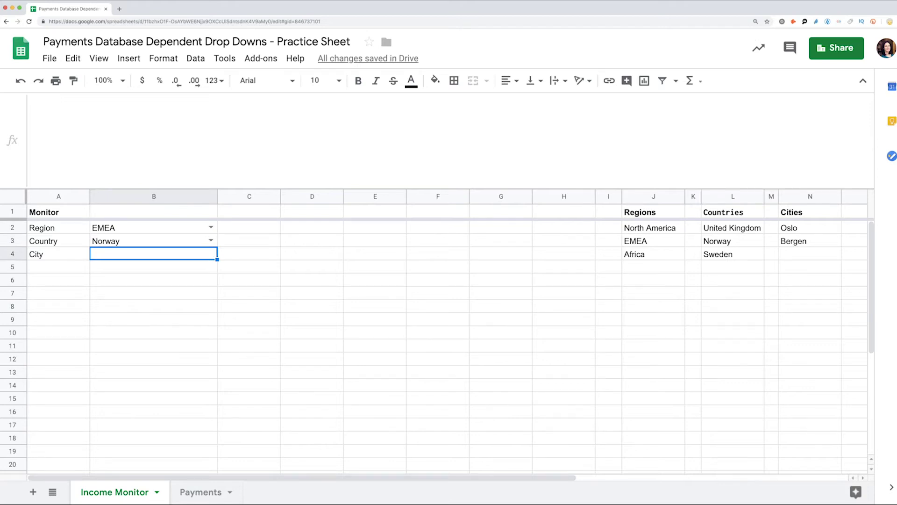
pyautogui.click(196, 58)
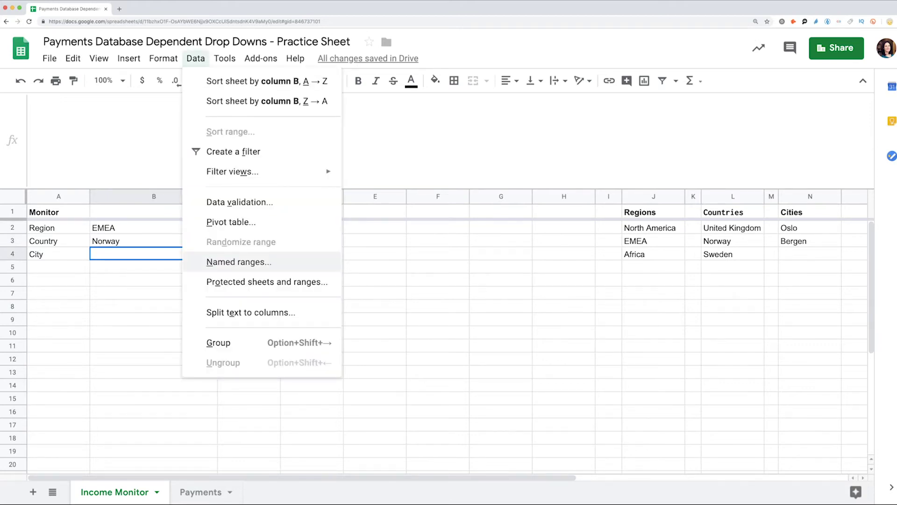
# Give B4 a drop-down from N2:N that rejects invalid input, with help text 'Select a city from the list'
pyautogui.click(239, 202)
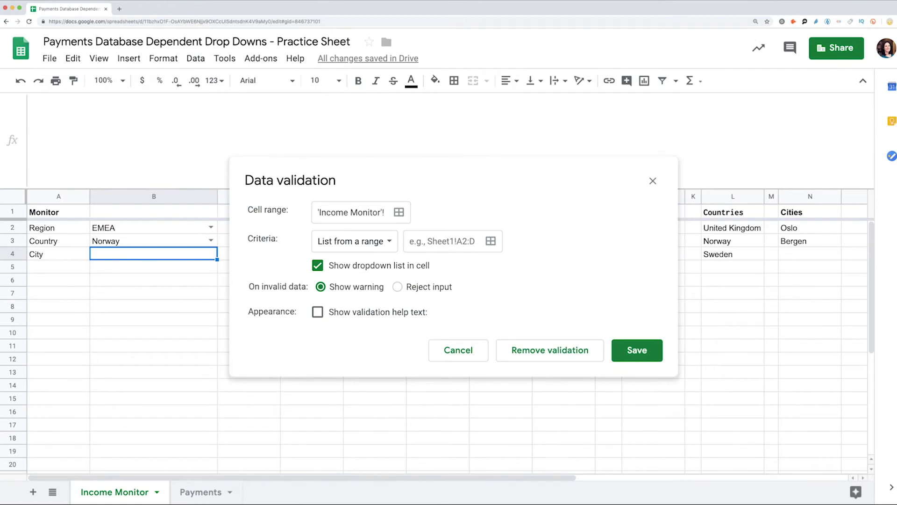
pyautogui.click(491, 240)
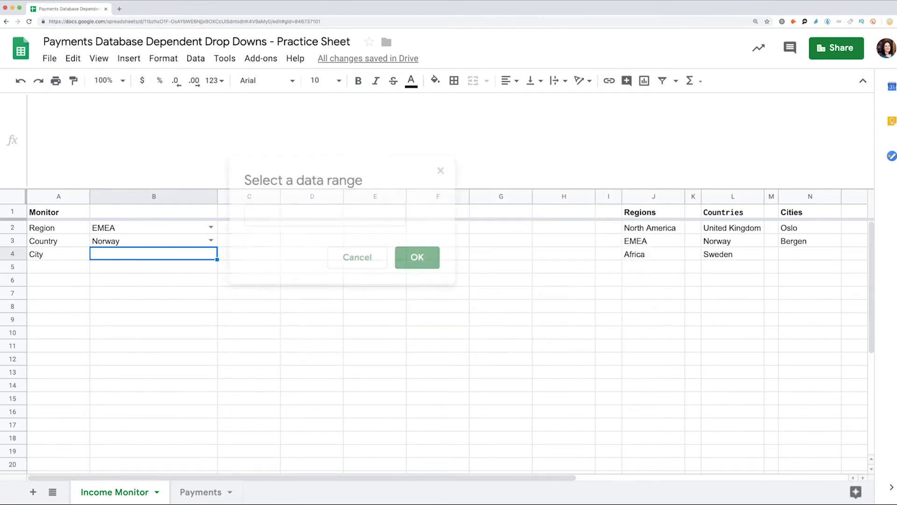
pyautogui.click(810, 228)
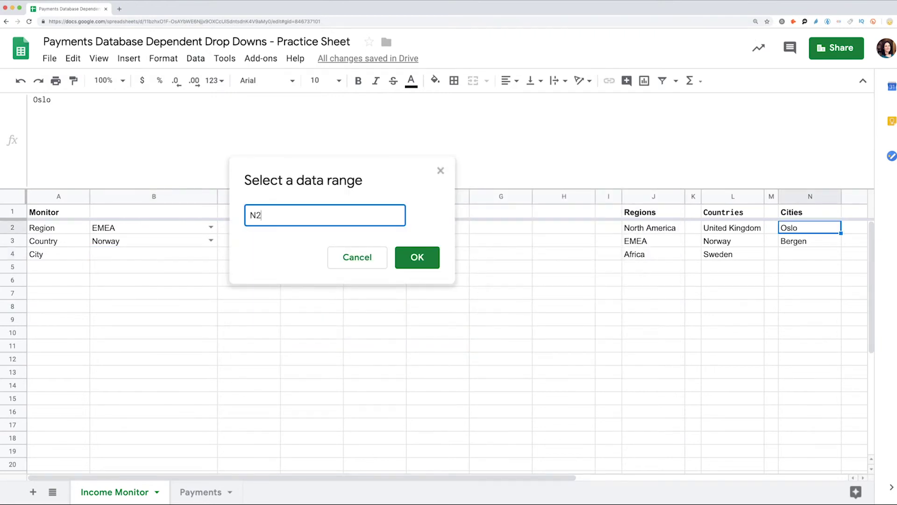
pyautogui.write(':N')
pyautogui.press('Return')
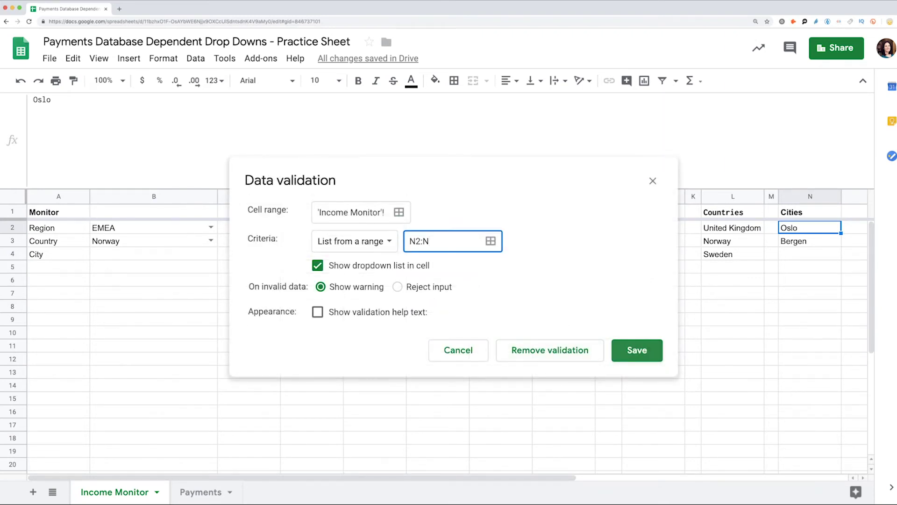
pyautogui.click(398, 287)
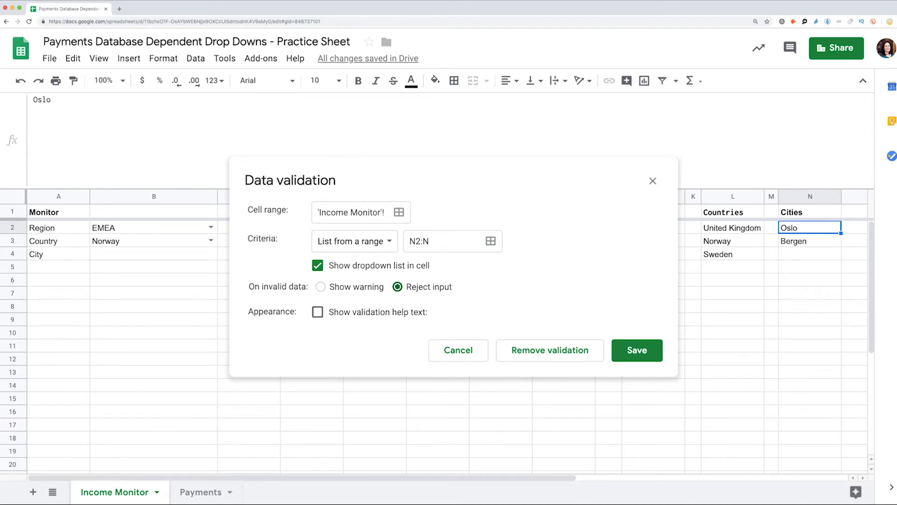
pyautogui.click(317, 312)
pyautogui.tripleClick(346, 343)
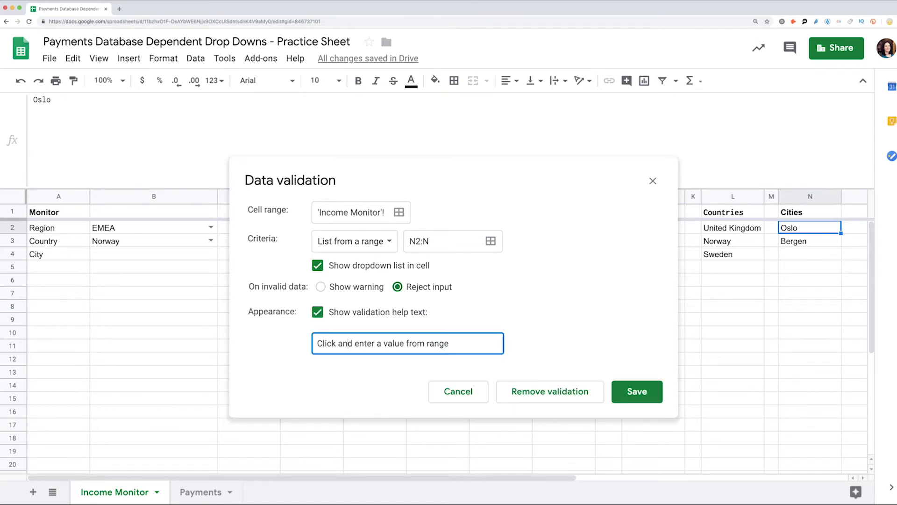
pyautogui.write('Selec')
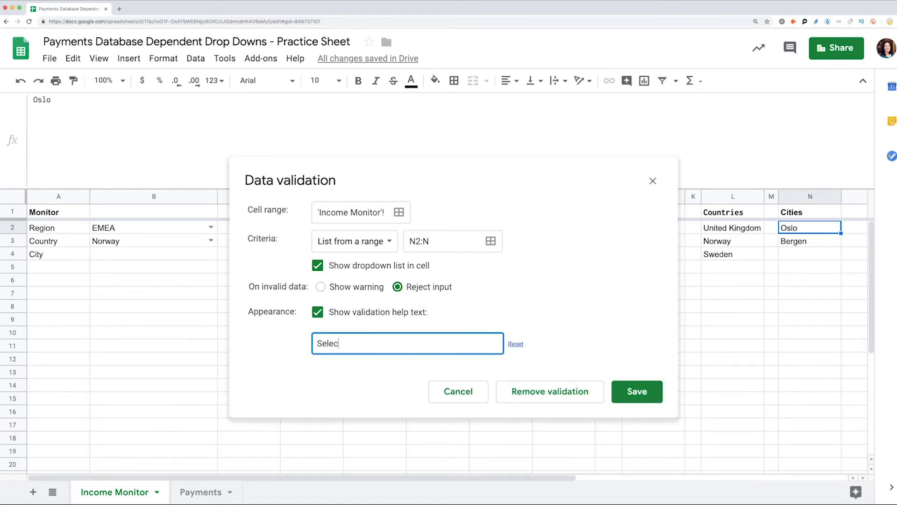
pyautogui.write('t a city from the list')
pyautogui.click(637, 391)
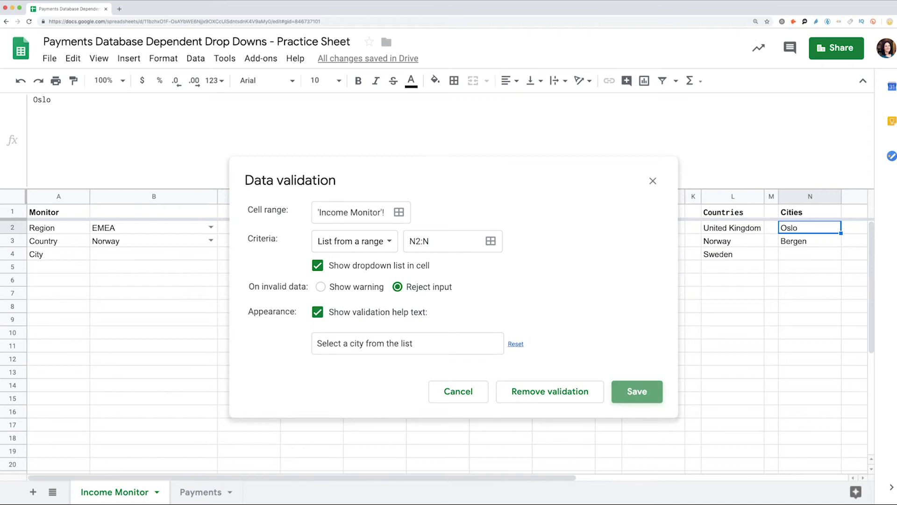
pyautogui.click(154, 254)
# Pick Bergen from the City drop-down in B4
pyautogui.click(108, 285)
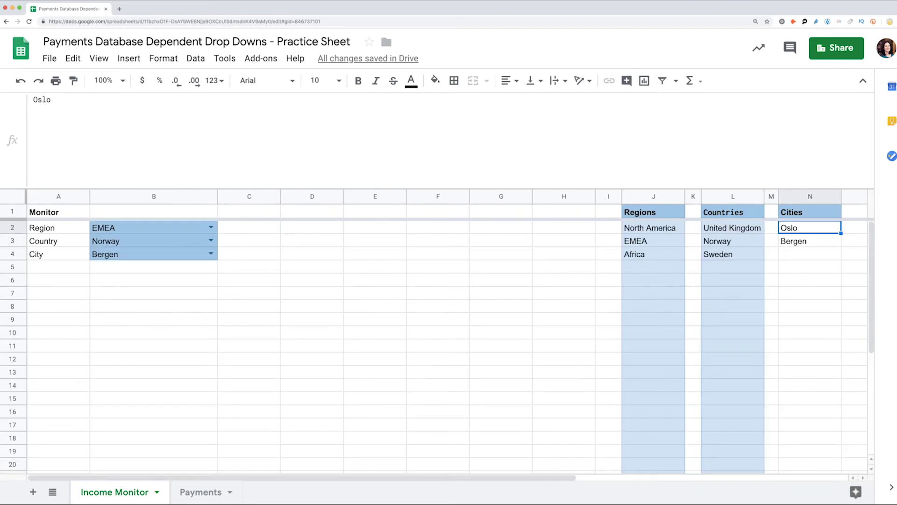
pyautogui.hotkey('ctrl', 'shift', 'Down')
pyautogui.hotkey('ctrl', 'shift', 'Down')
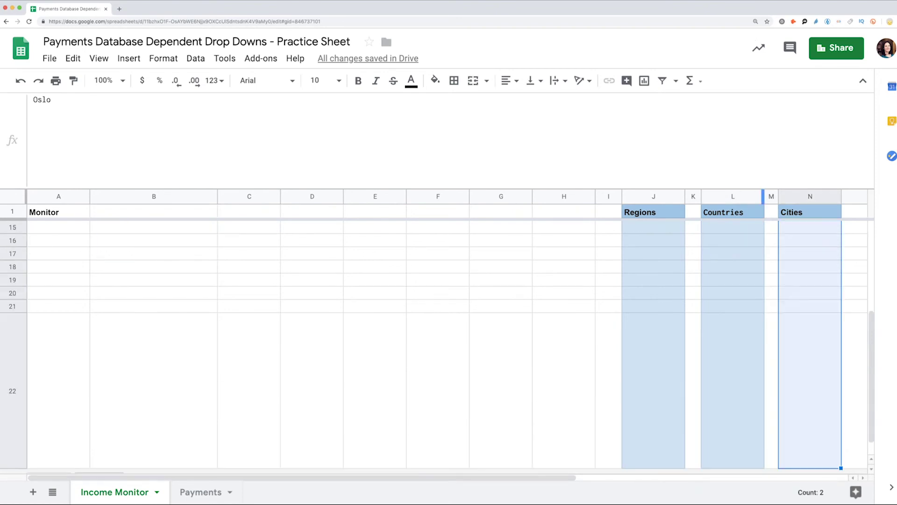
# Fill Cities column N light blue and spacer columns K and M dark grey
pyautogui.click(435, 81)
pyautogui.click(523, 152)
pyautogui.click(693, 196)
pyautogui.click(436, 81)
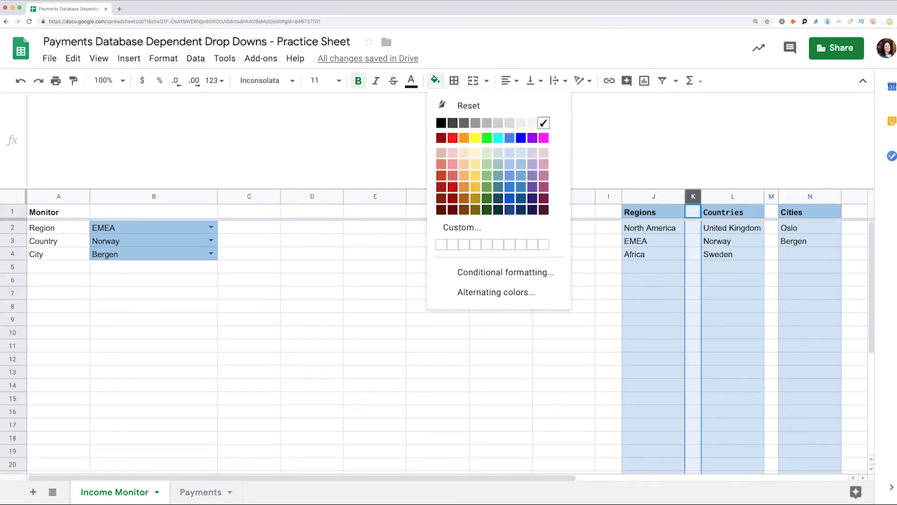
pyautogui.click(475, 123)
pyautogui.click(771, 196)
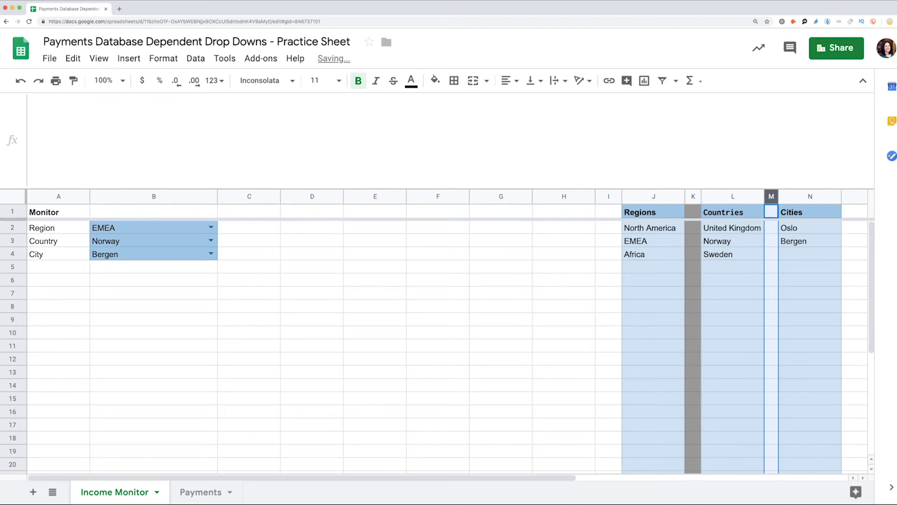
pyautogui.click(435, 80)
pyautogui.click(475, 124)
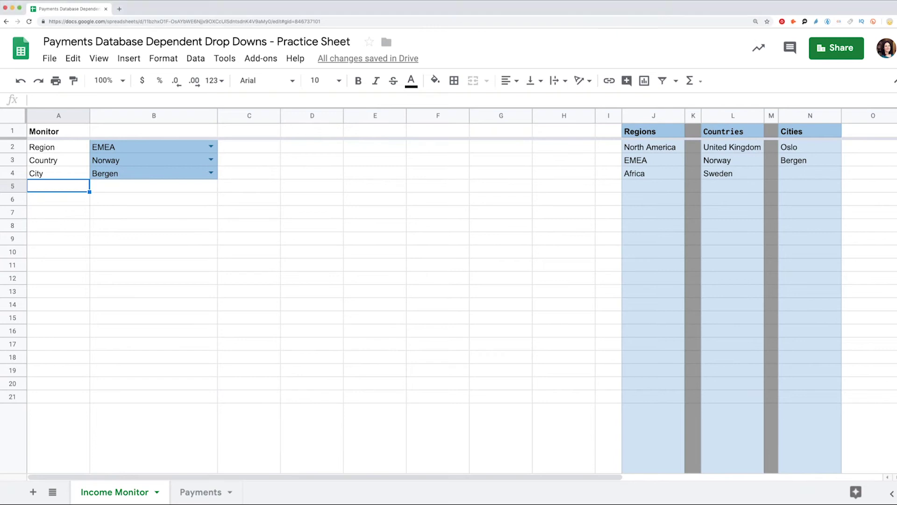
# Label A5 'Payments Total' and start B5's SUM(FILTER) of Payments!G2:G where the region column C matches B2
pyautogui.write('Payment')
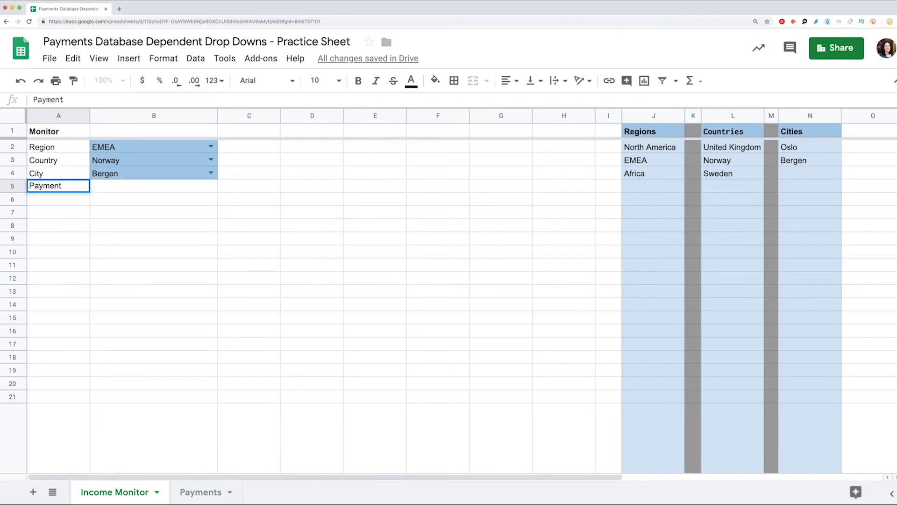
pyautogui.write('s Total')
pyautogui.press('Tab')
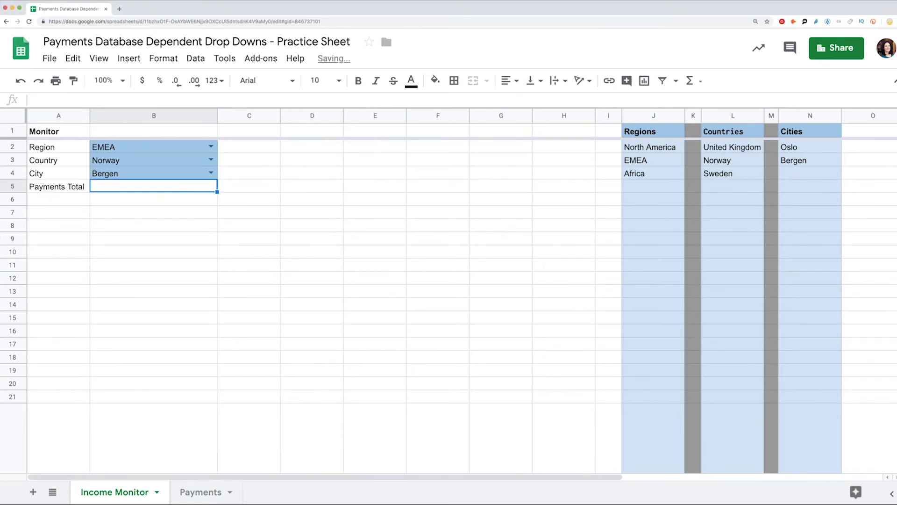
pyautogui.write('=')
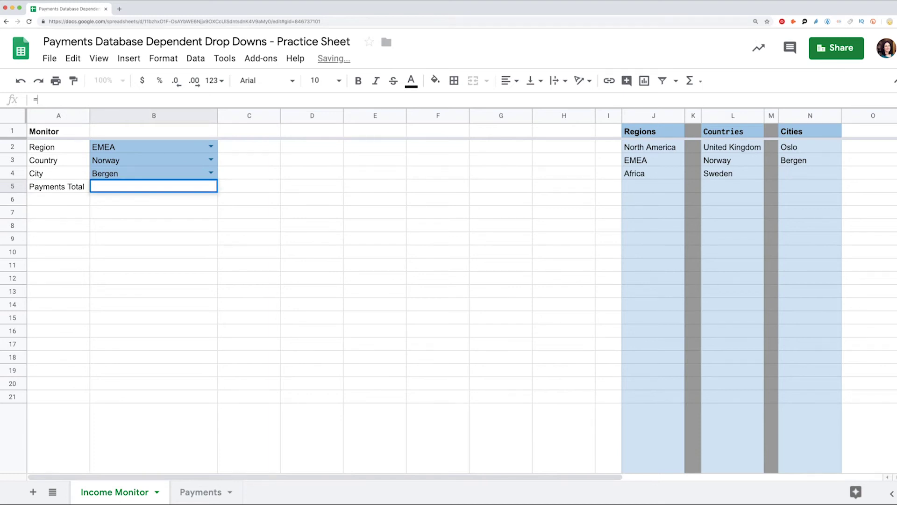
pyautogui.write('SUM( ')
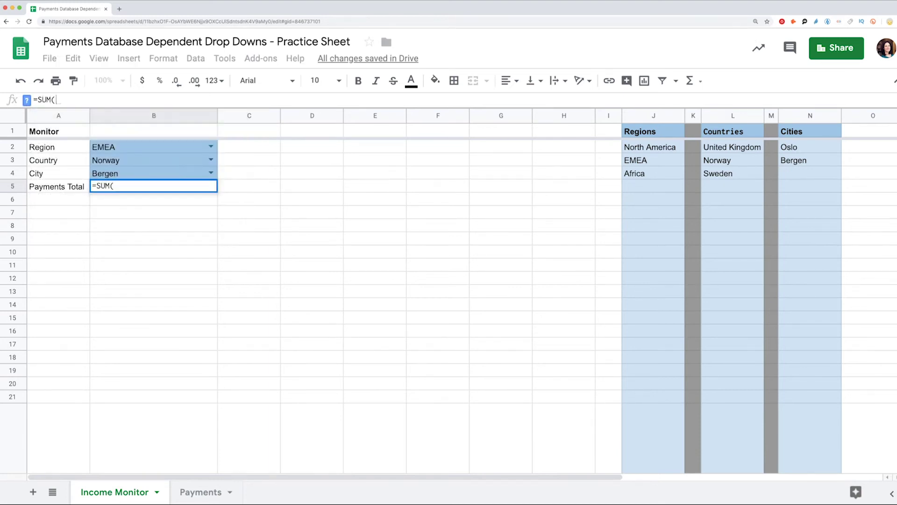
pyautogui.write('Filter(')
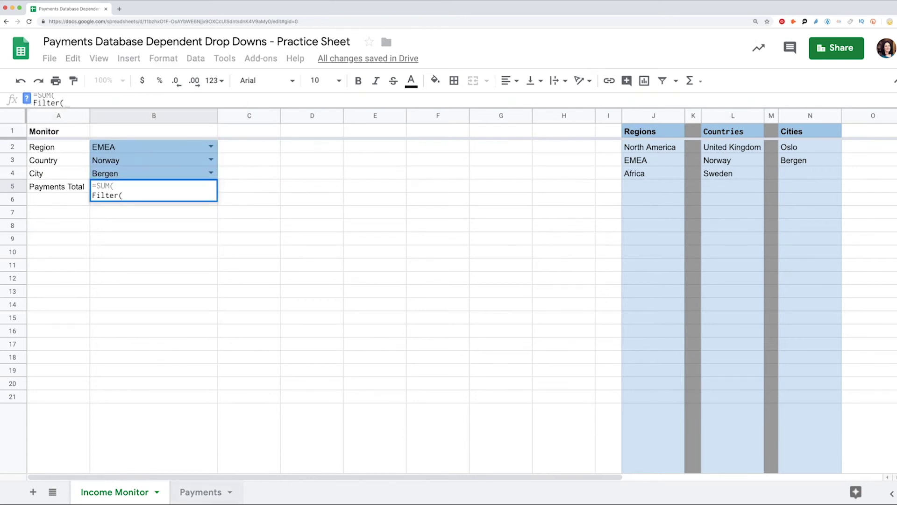
pyautogui.hotkey('alt', 'Down')
pyautogui.click(516, 116)
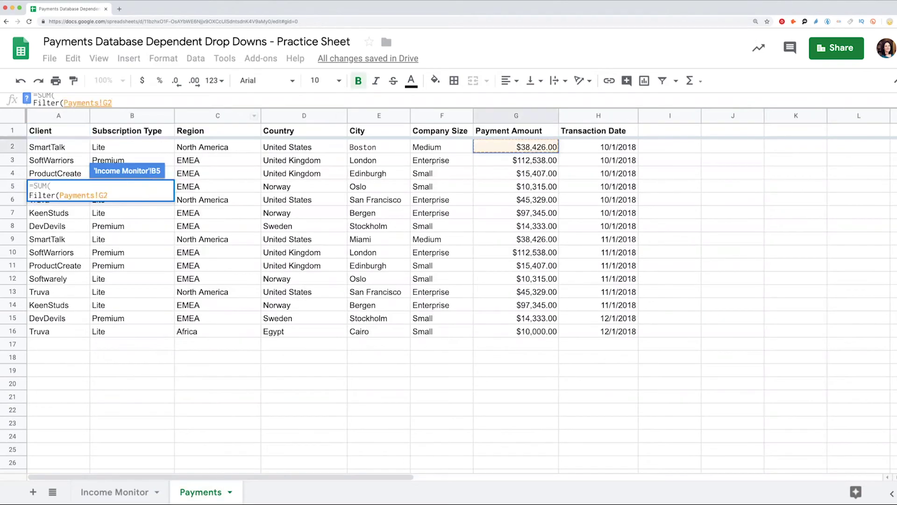
pyautogui.write(',')
pyautogui.click(218, 115)
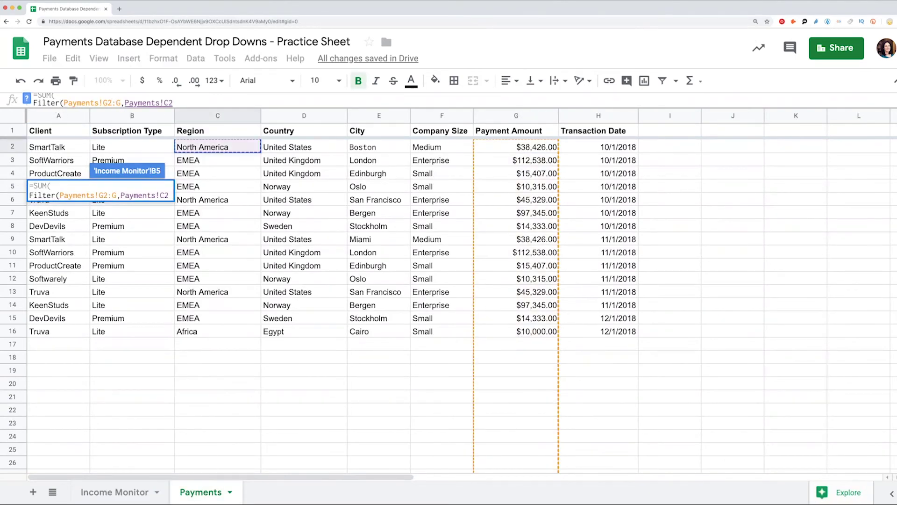
pyautogui.write('=')
pyautogui.hotkey('alt', 'Up')
pyautogui.write('B2,')
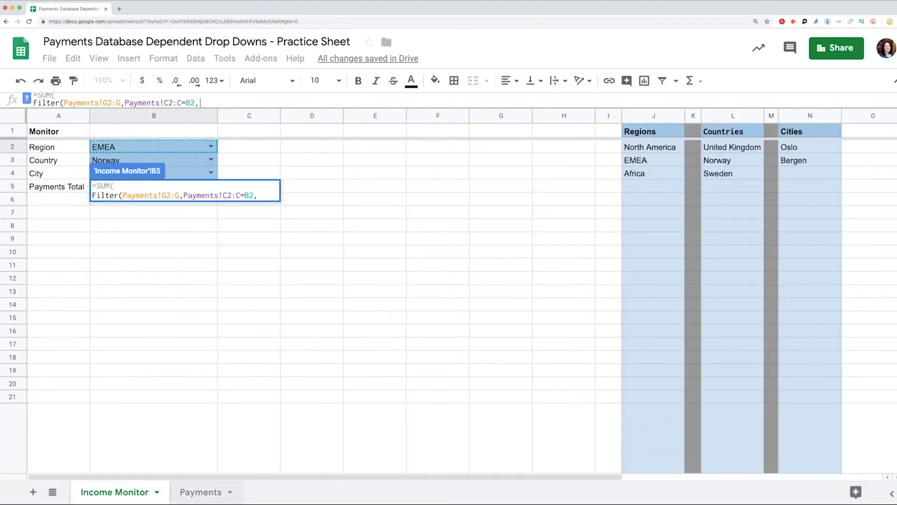
# Add the Payments!D2:D=B3 and E2:E=B4 conditions and enter the Payments Total formula
pyautogui.hotkey('alt', 'Down')
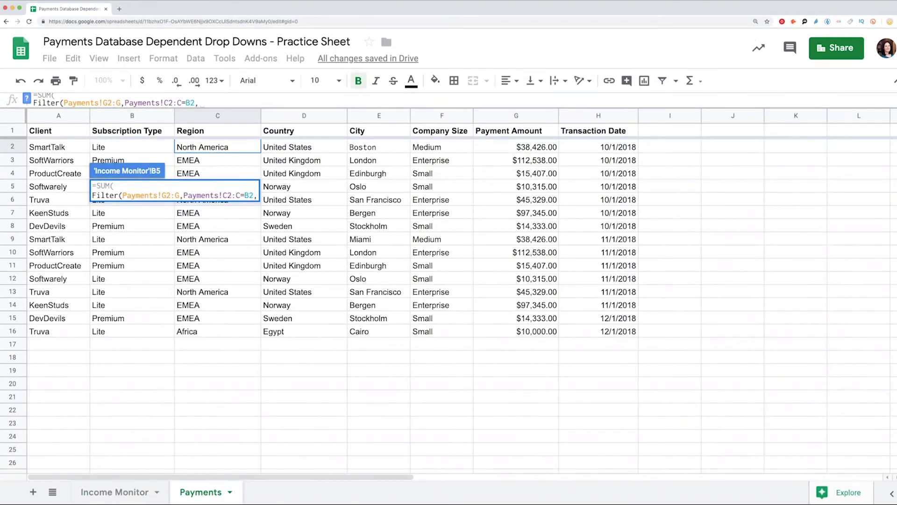
pyautogui.click(304, 147)
pyautogui.write(':D=B3,')
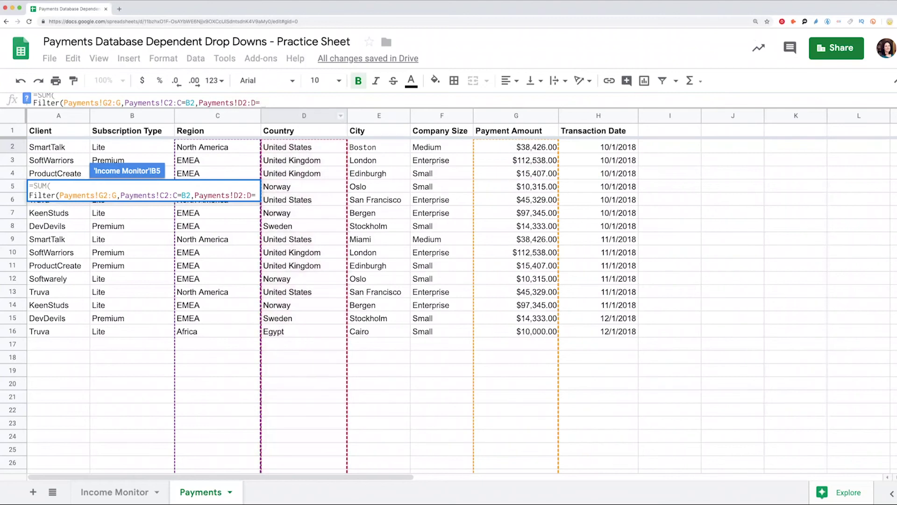
pyautogui.click(378, 147)
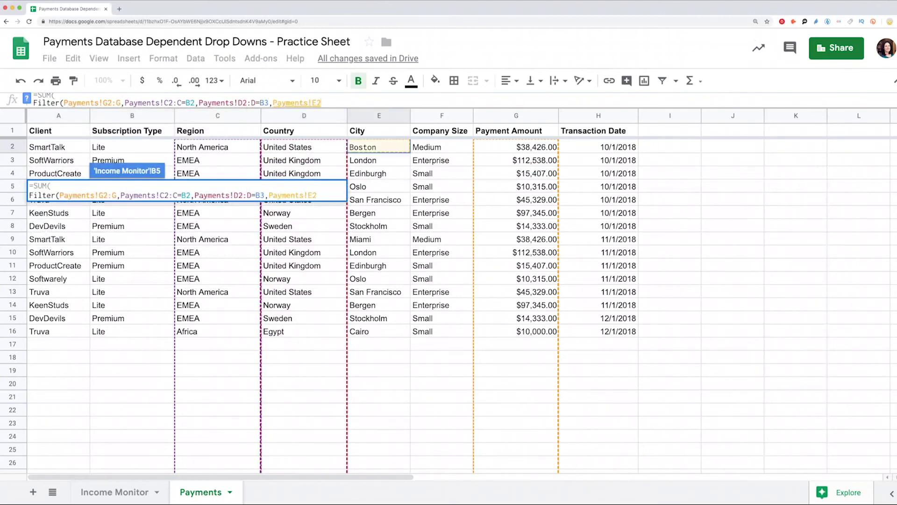
pyautogui.write(':E=')
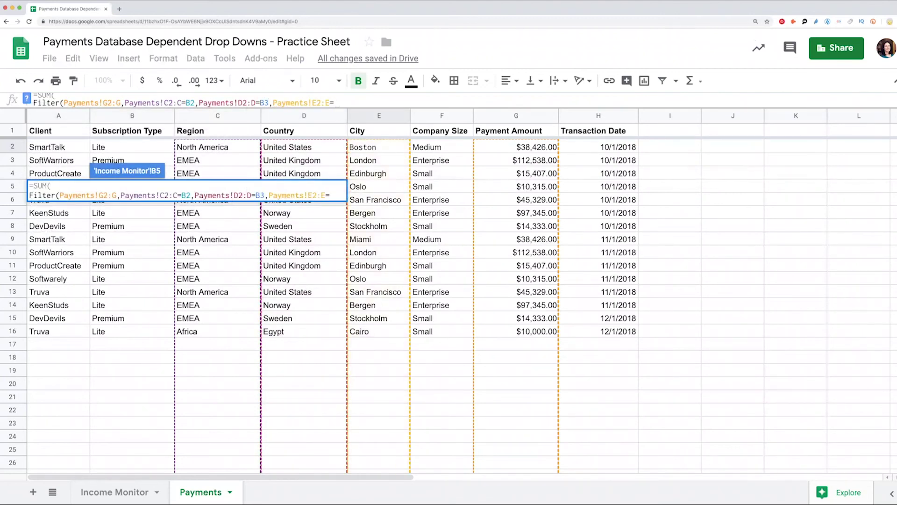
pyautogui.write('B4)')
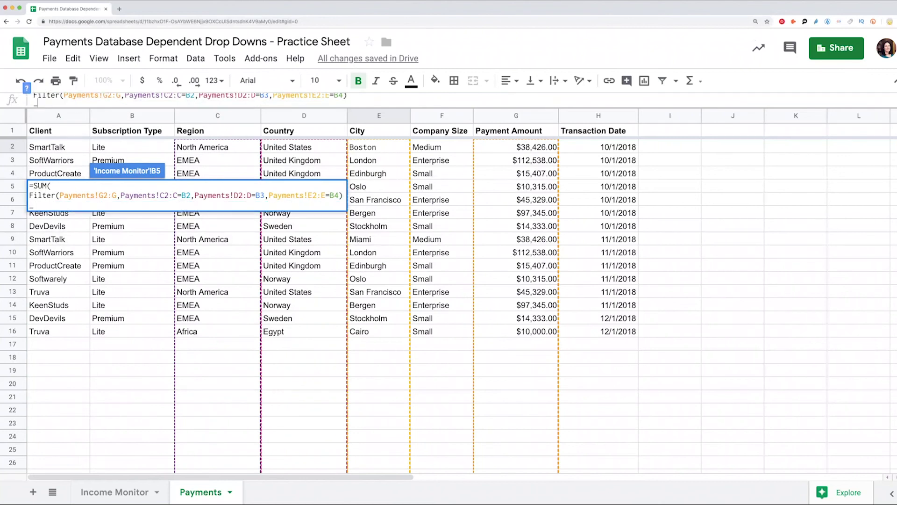
pyautogui.hotkey('ctrl', 'shift', 'u')
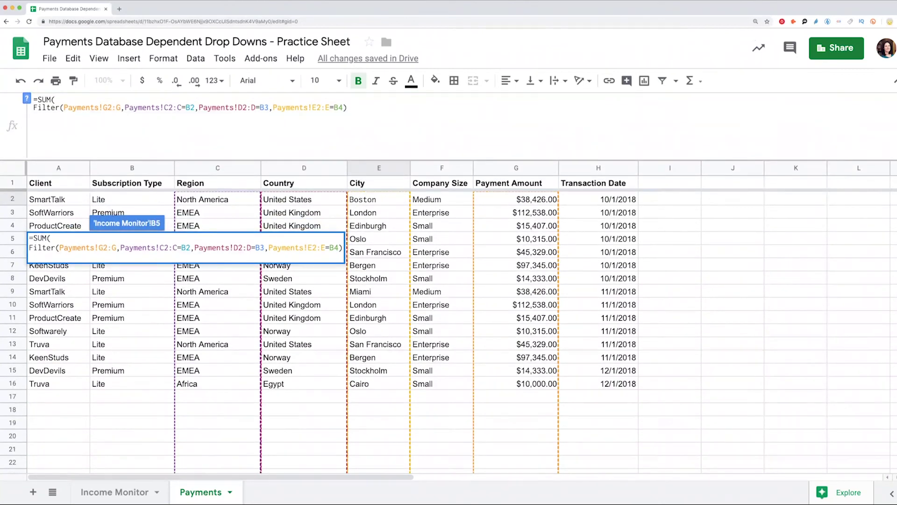
pyautogui.hotkey('ctrl', 'Return')
pyautogui.write(')')
pyautogui.press('Up')
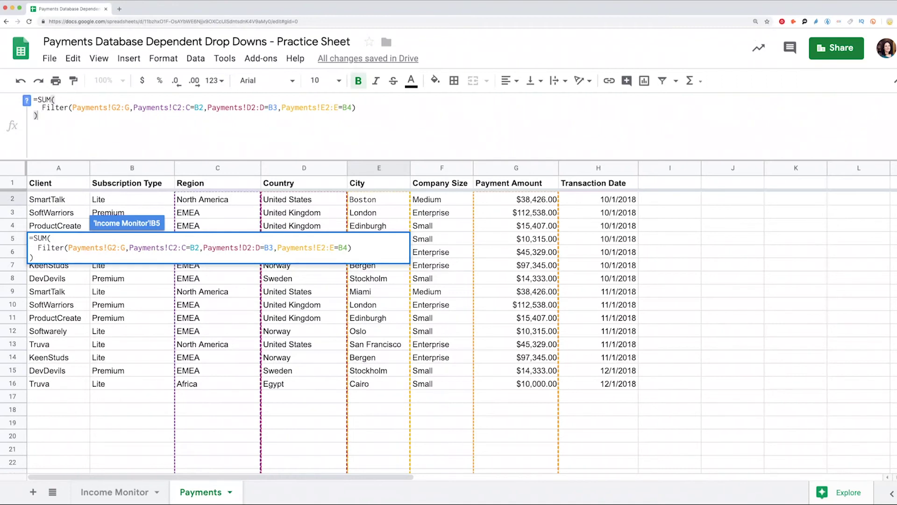
pyautogui.press('Return')
pyautogui.press('Return')
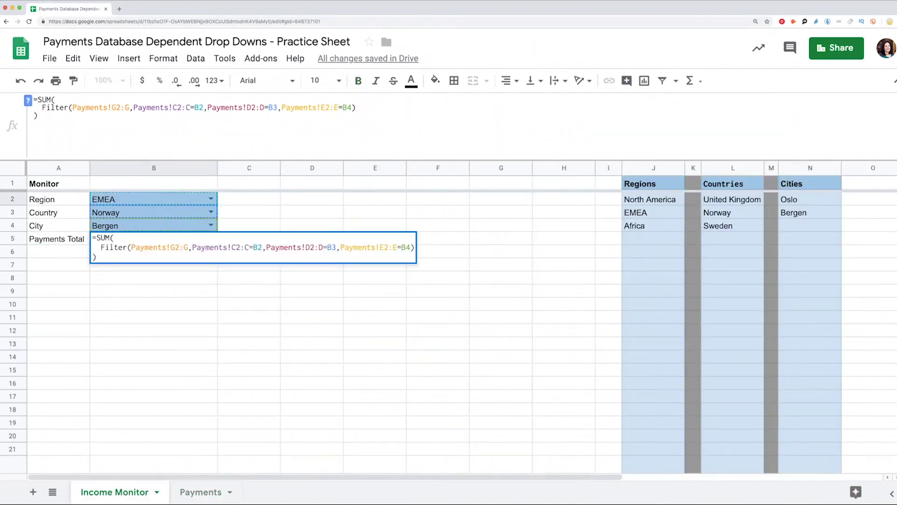
# Wrap B5's formula in IFERROR with fallback 'check if region, country, city match'
pyautogui.write('IFERROR(')
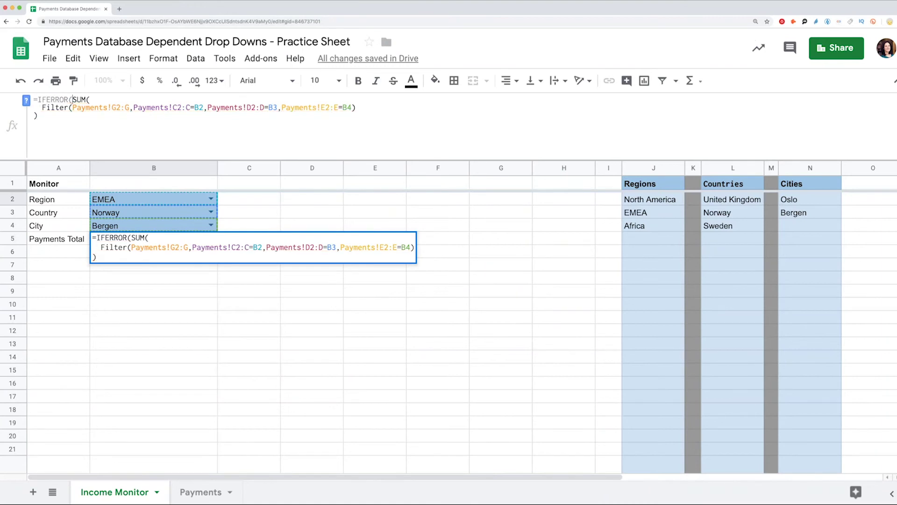
pyautogui.hotkey('alt', 'Return')
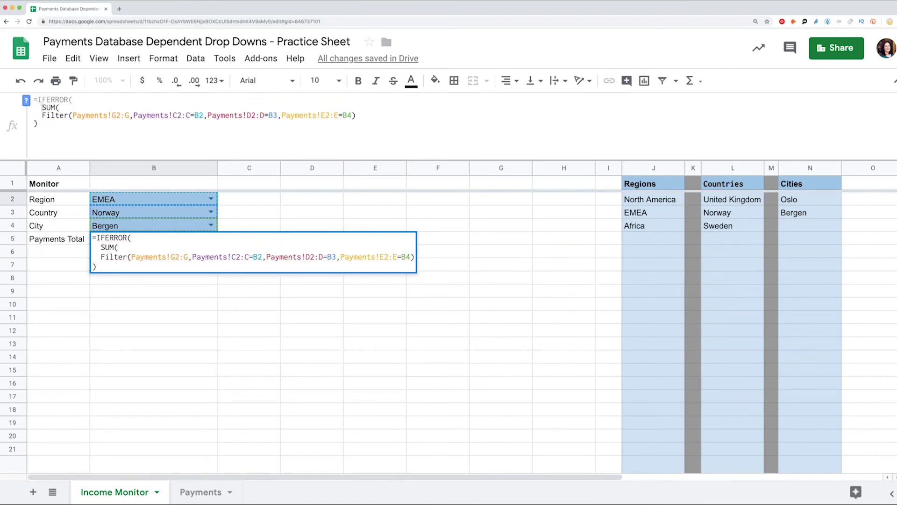
pyautogui.press('Down')
pyautogui.press('Down')
pyautogui.press('Left')
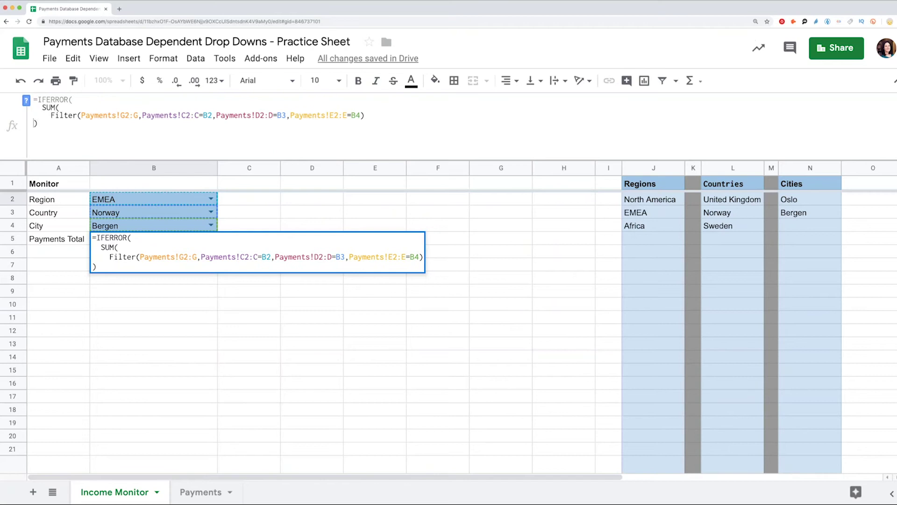
pyautogui.press('End')
pyautogui.write(',')
pyautogui.hotkey('alt', 'Return')
pyautogui.write('"check if region, country, city match")')
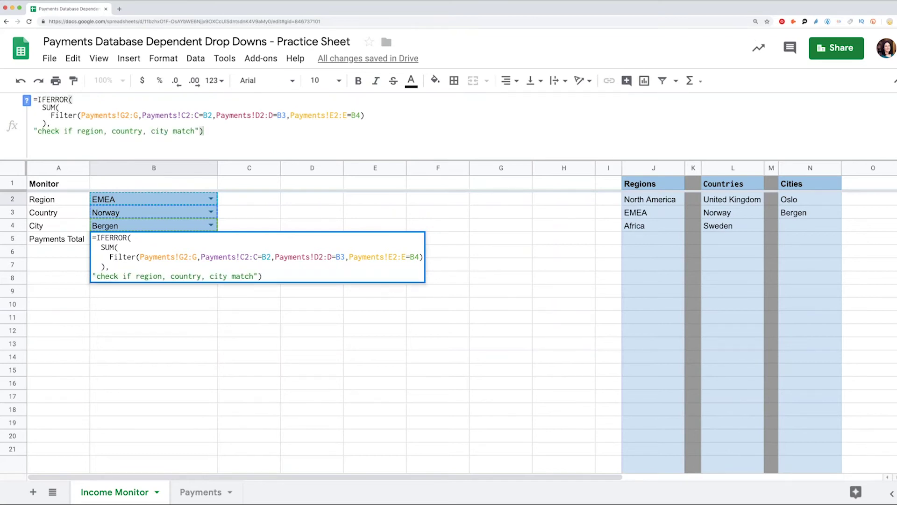
pyautogui.press('Return')
# Shade B5 light blue and test the message with North America before switching the Region back to EMEA
pyautogui.click(435, 80)
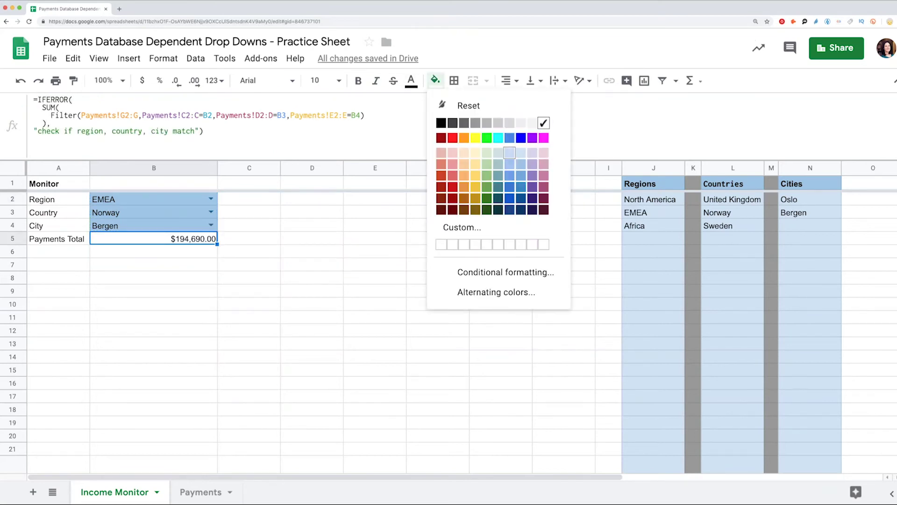
pyautogui.click(514, 161)
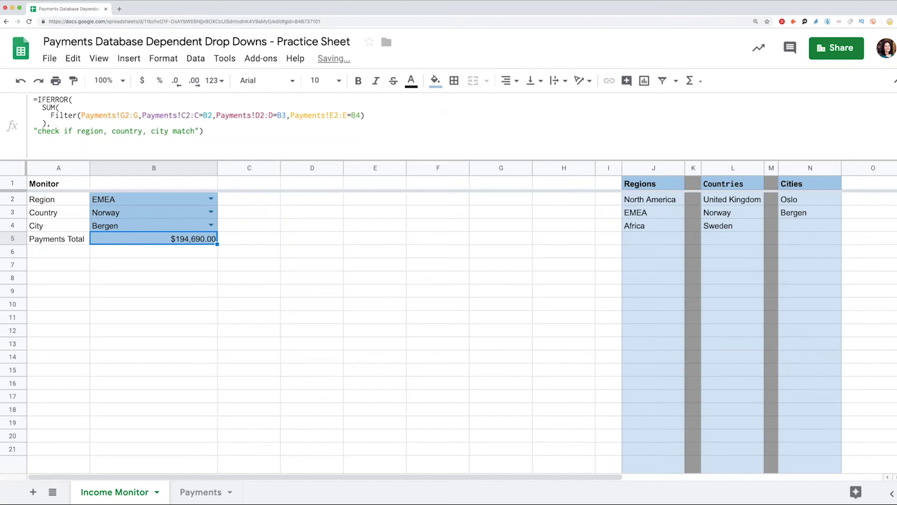
pyautogui.click(211, 199)
pyautogui.click(122, 229)
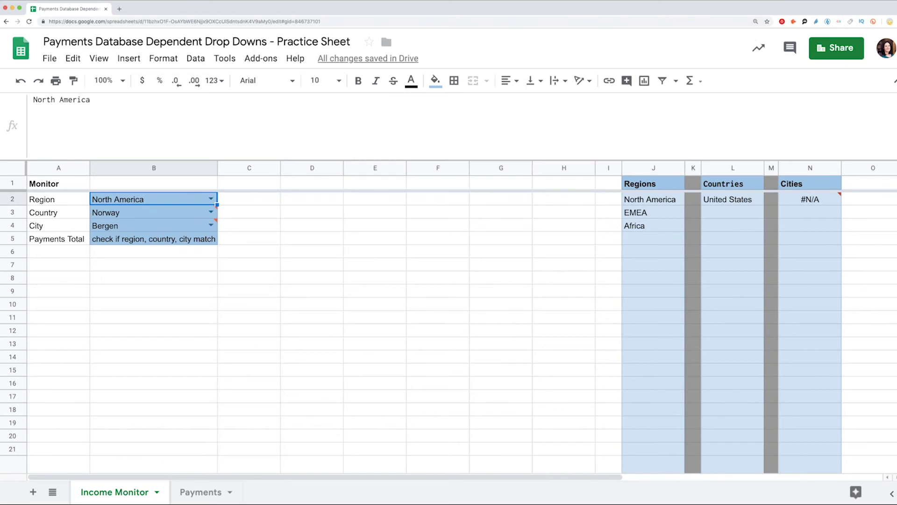
pyautogui.click(59, 264)
pyautogui.click(210, 199)
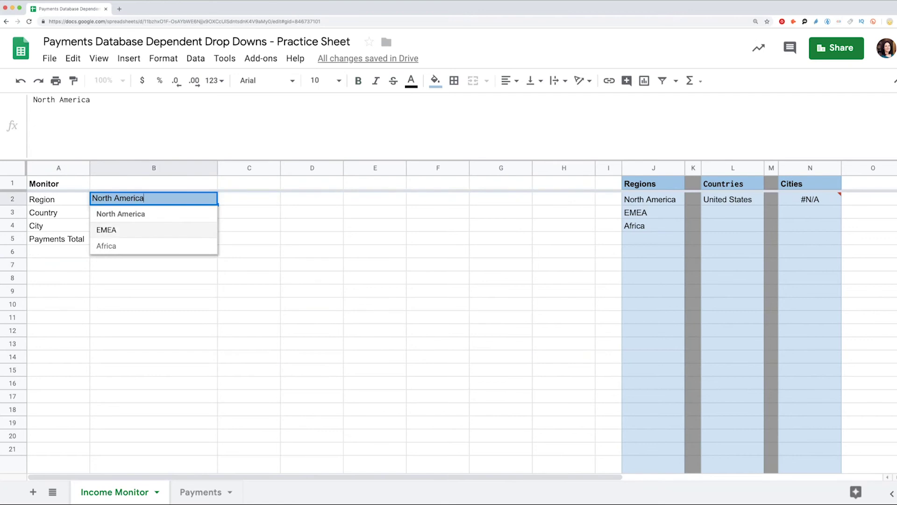
pyautogui.click(120, 228)
pyautogui.click(59, 264)
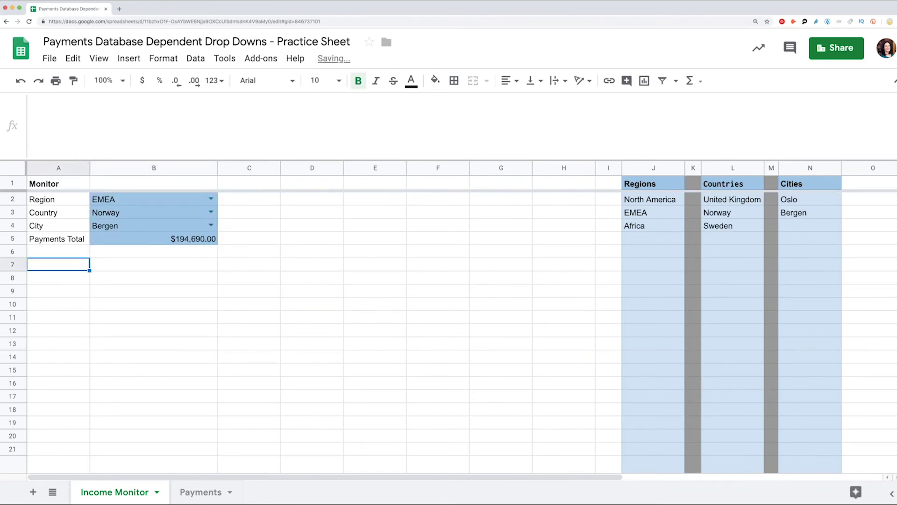
pyautogui.click(33, 99)
# Begin A7's array formula with the Payments!A1:H1 headers, followed by IFERROR(FILTER(
pyautogui.write('=')
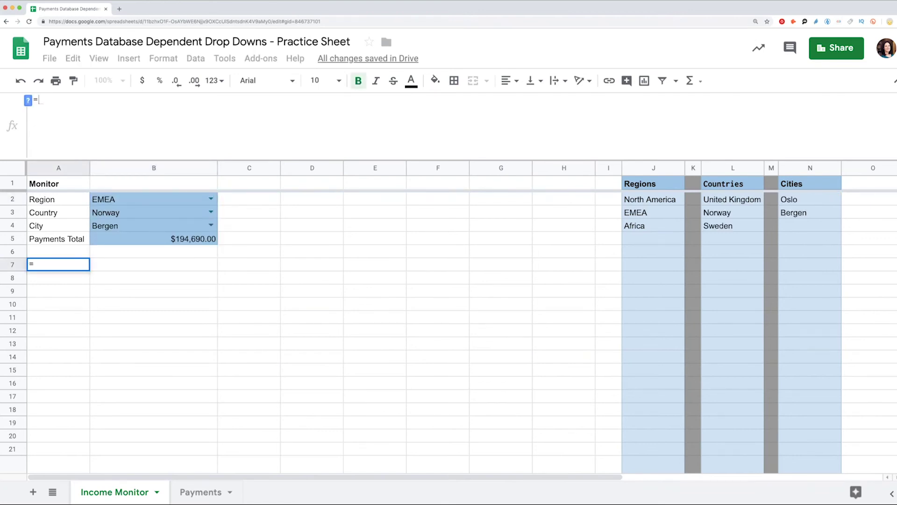
pyautogui.write('{')
pyautogui.hotkey('alt', 'Down')
pyautogui.click(58, 182)
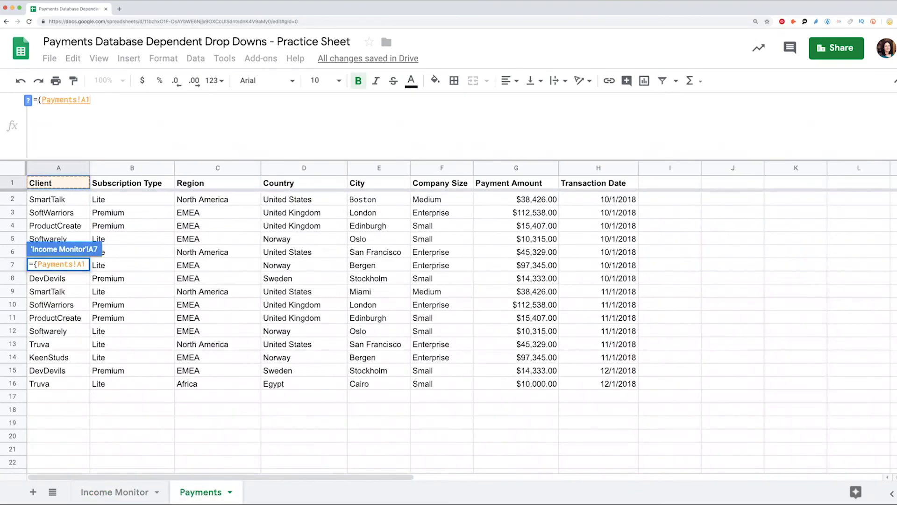
pyautogui.hotkey('shift', 'Right')
pyautogui.hotkey('shift', 'Right')
pyautogui.hotkey('shift', 'Right')
pyautogui.hotkey('shift', 'Right')
pyautogui.hotkey('shift', 'Right')
pyautogui.hotkey('shift', 'Right')
pyautogui.hotkey('shift', 'Right')
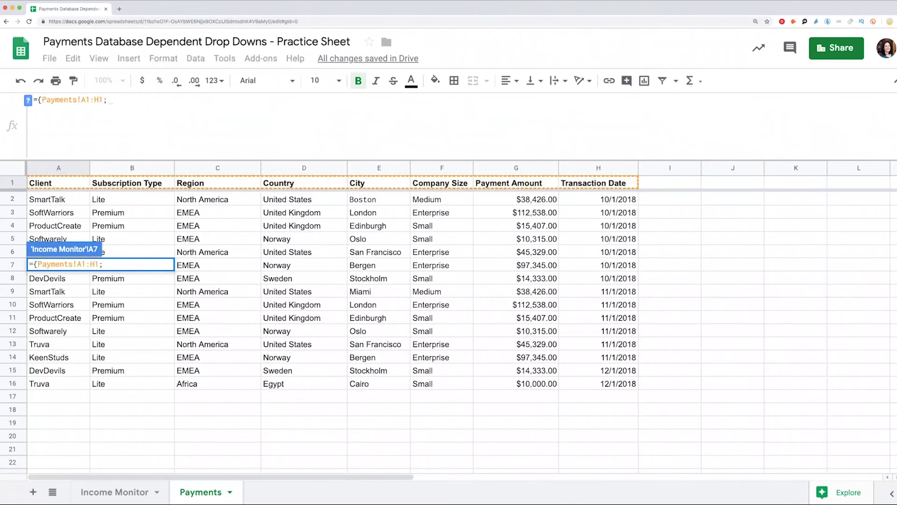
pyautogui.write(';')
pyautogui.hotkey('ctrl', 'Return')
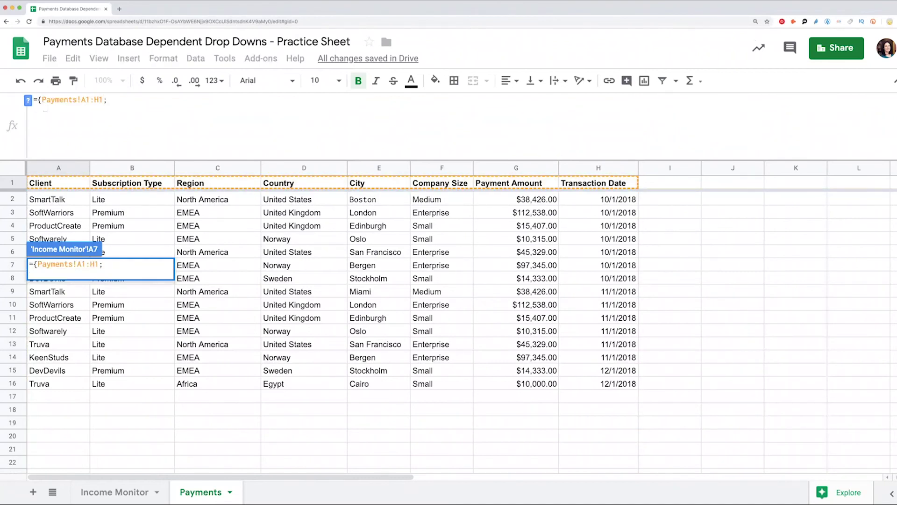
pyautogui.write('IFERROR')
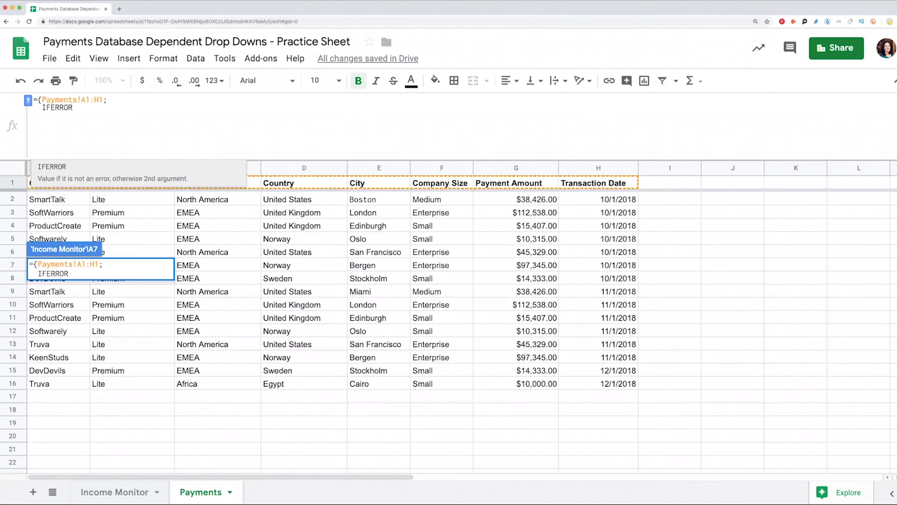
pyautogui.write('(')
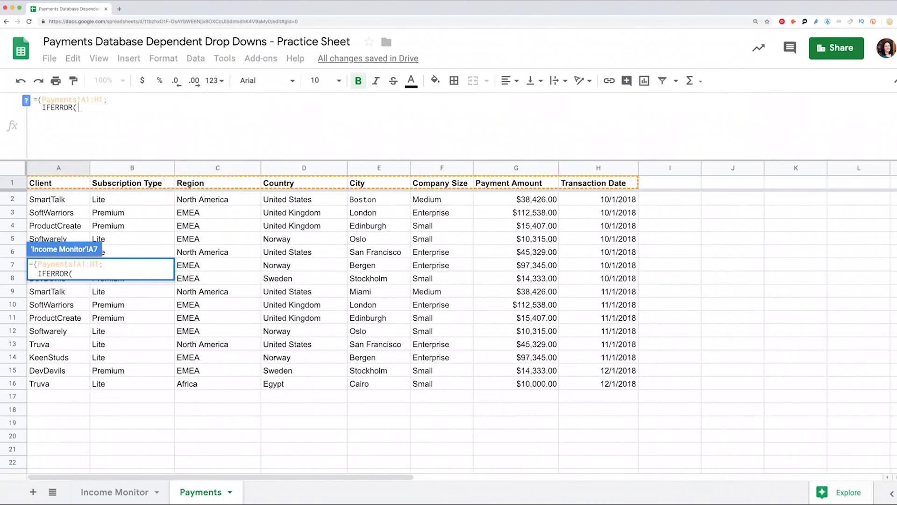
pyautogui.hotkey('alt', 'Return')
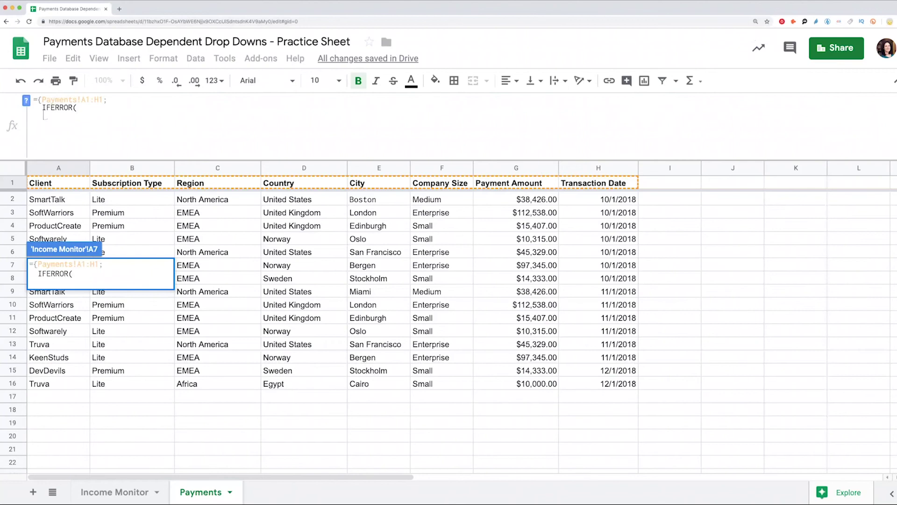
pyautogui.write('FILTER(')
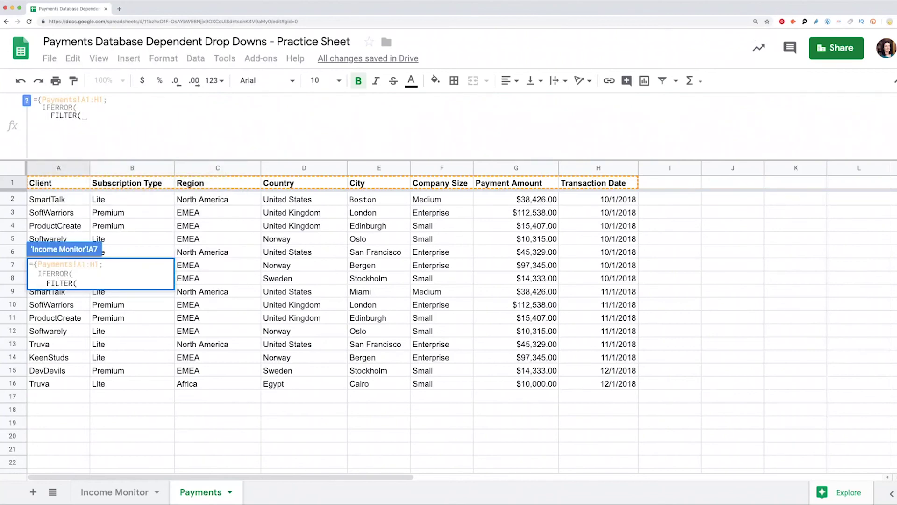
# Filter Payments!A2:H where columns C, D and E equal B2, B3 and B4, closing IFERROR
pyautogui.click(59, 199)
pyautogui.write(':H,')
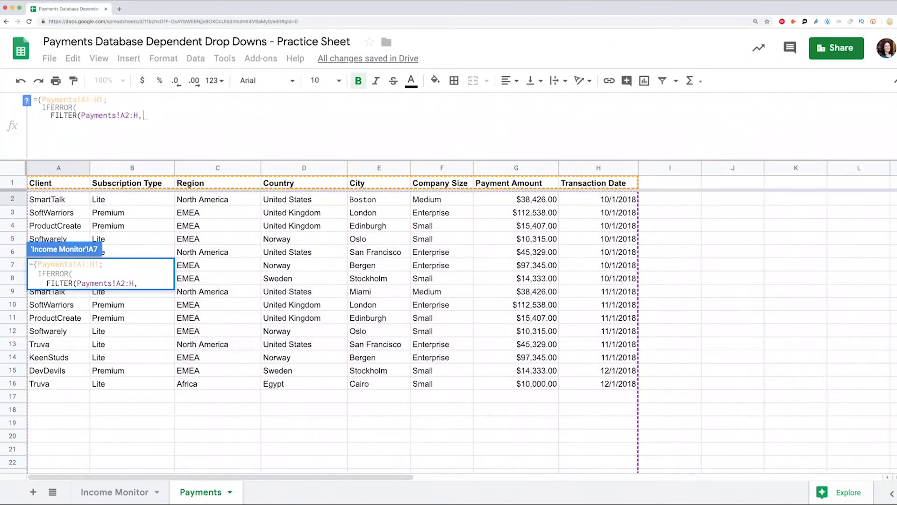
pyautogui.click(217, 199)
pyautogui.write(':C=')
pyautogui.click(115, 492)
pyautogui.click(153, 200)
pyautogui.write(',')
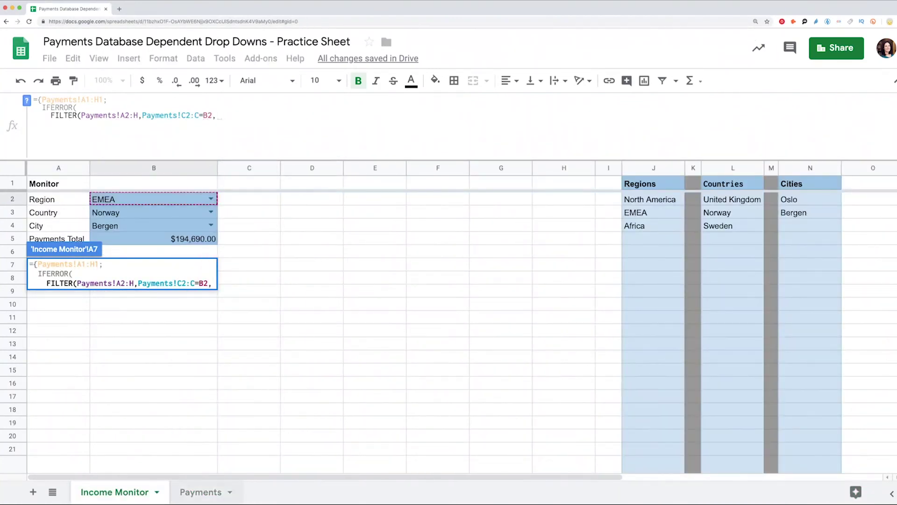
pyautogui.click(201, 492)
pyautogui.click(305, 199)
pyautogui.write(':D=B3,')
pyautogui.click(379, 199)
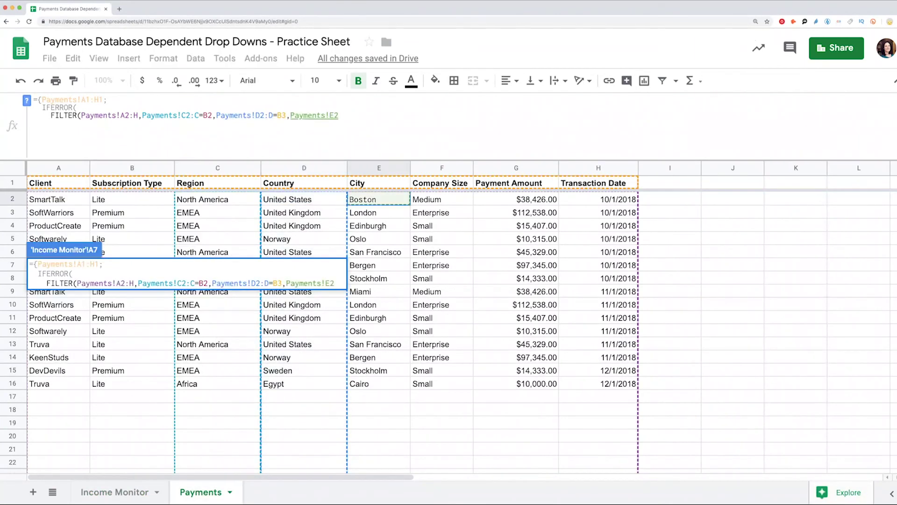
pyautogui.write(':E=B4')
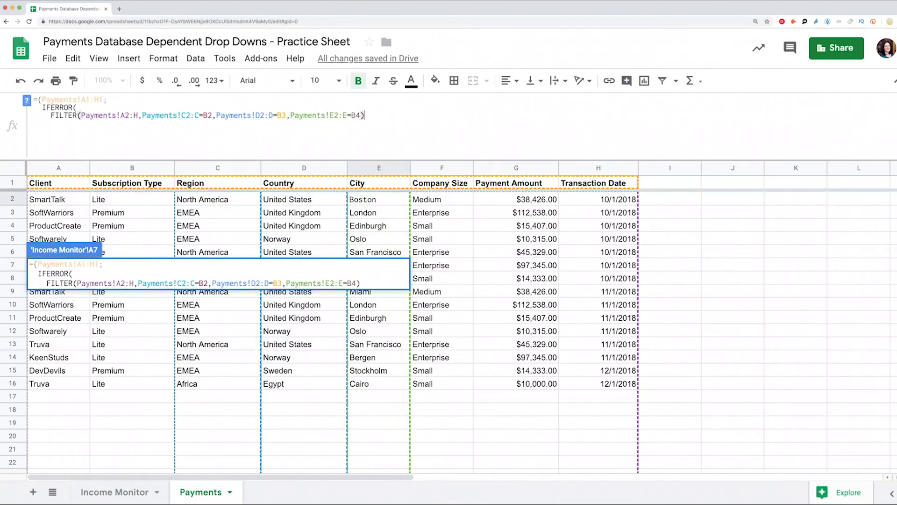
pyautogui.hotkey('ctrl', 'Return')
pyautogui.write(')')
pyautogui.hotkey('ctrl', 'Return')
# Enter the table formula and fill the A7:H7 header and data rows light blue
pyautogui.write('}')
pyautogui.press('Return')
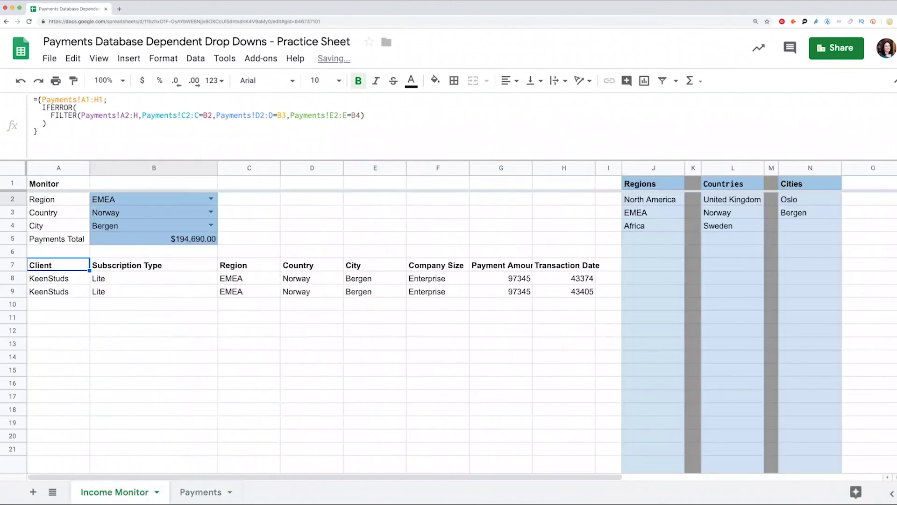
pyautogui.moveTo(56, 265); pyautogui.dragTo(579, 265)
pyautogui.click(435, 80)
pyautogui.click(510, 164)
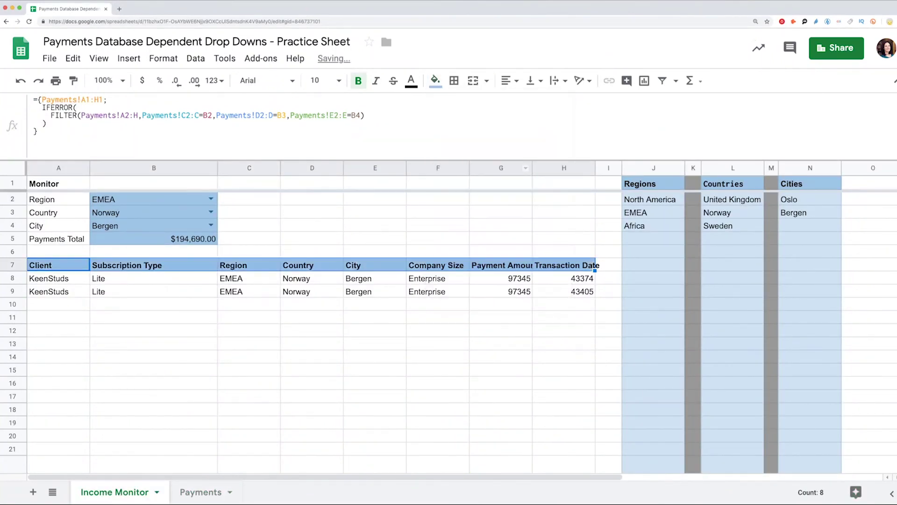
pyautogui.moveTo(56, 278); pyautogui.dragTo(580, 463)
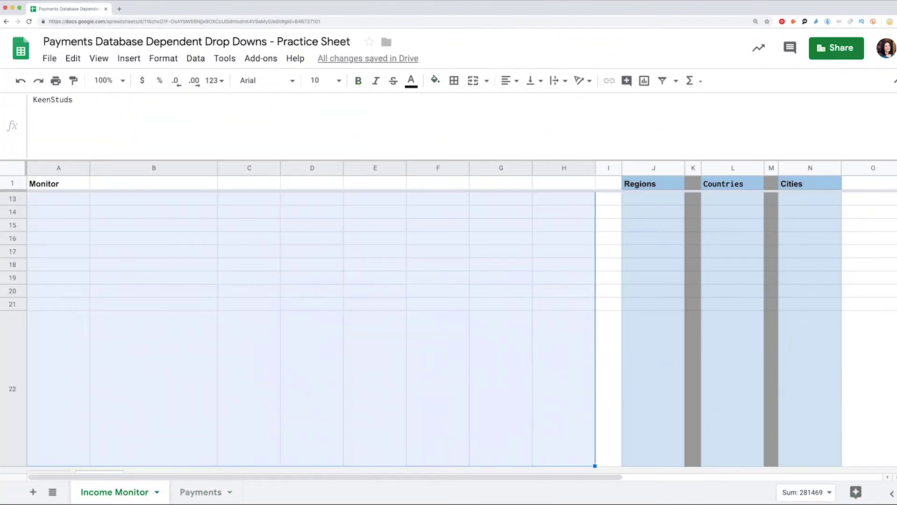
pyautogui.click(435, 80)
pyautogui.click(521, 164)
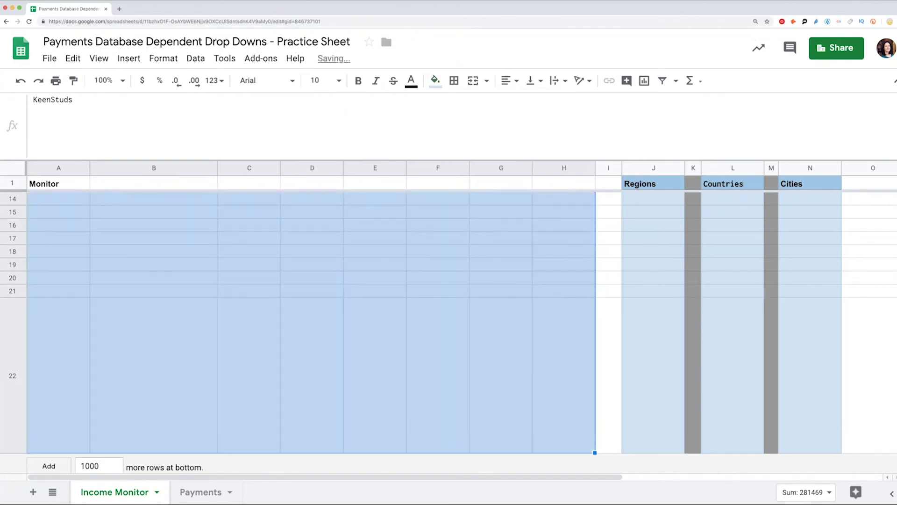
# Switch the selection to North America, United States and Miami, giving a $38,426.00 total
pyautogui.scroll(5, 309, 327)
pyautogui.click(154, 199)
pyautogui.click(211, 199)
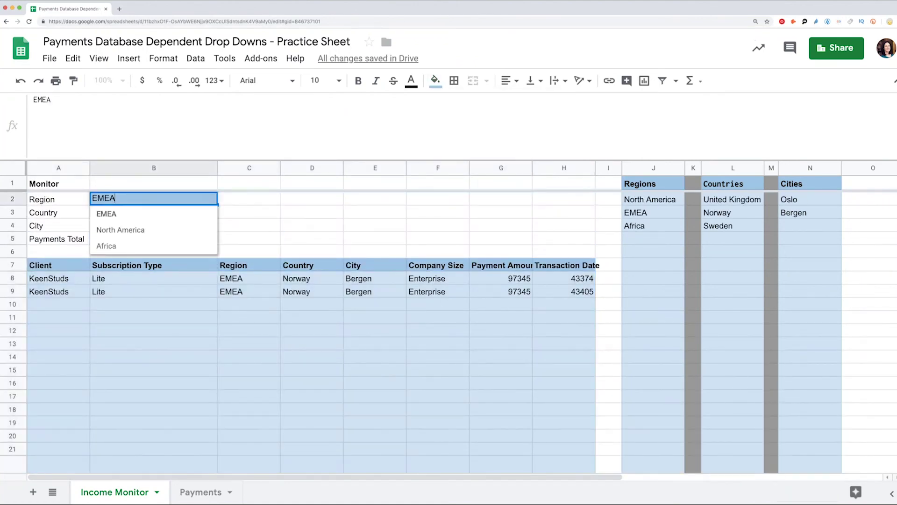
pyautogui.click(121, 230)
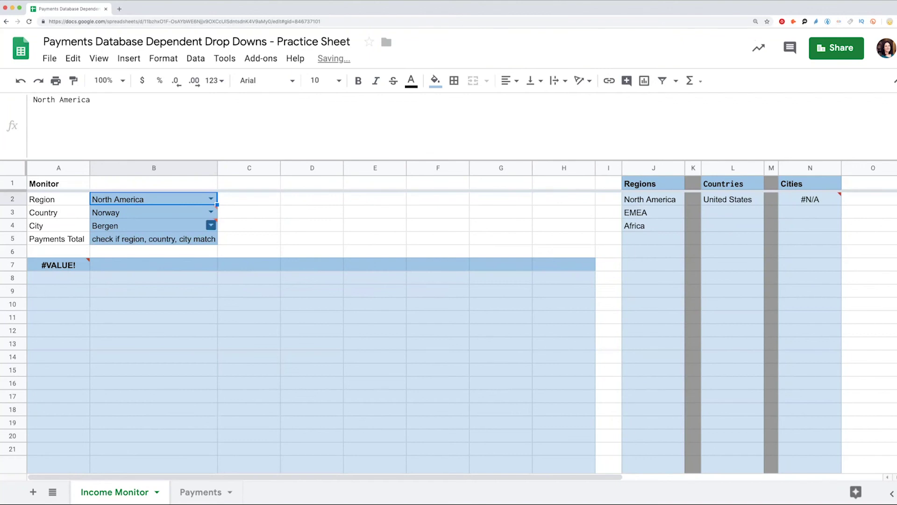
pyautogui.click(211, 211)
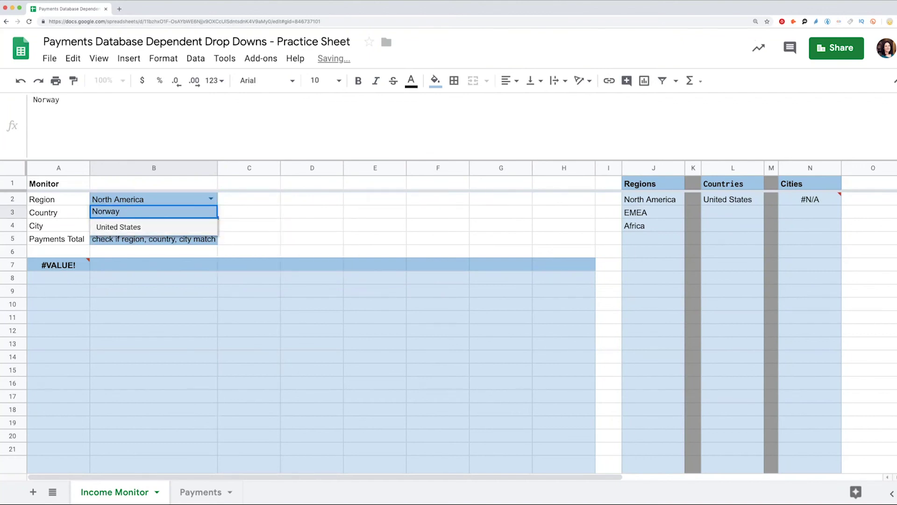
pyautogui.click(118, 227)
pyautogui.click(211, 225)
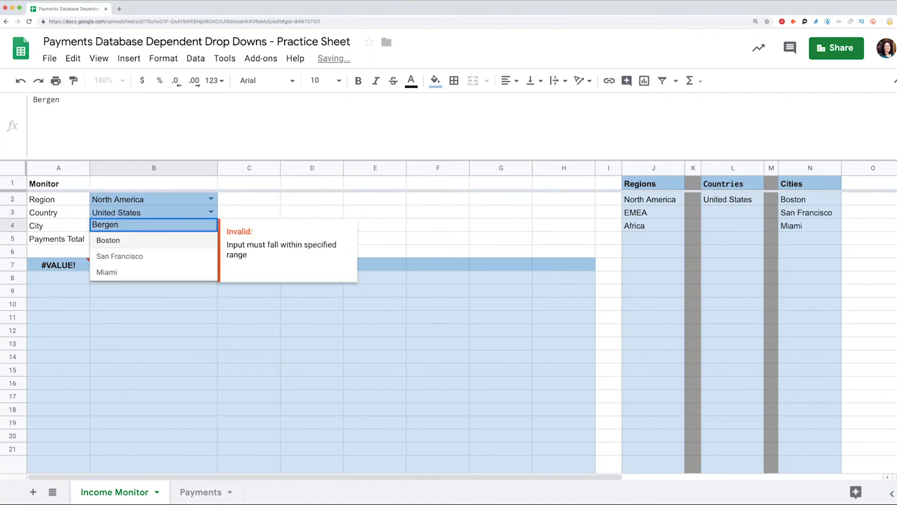
pyautogui.click(107, 272)
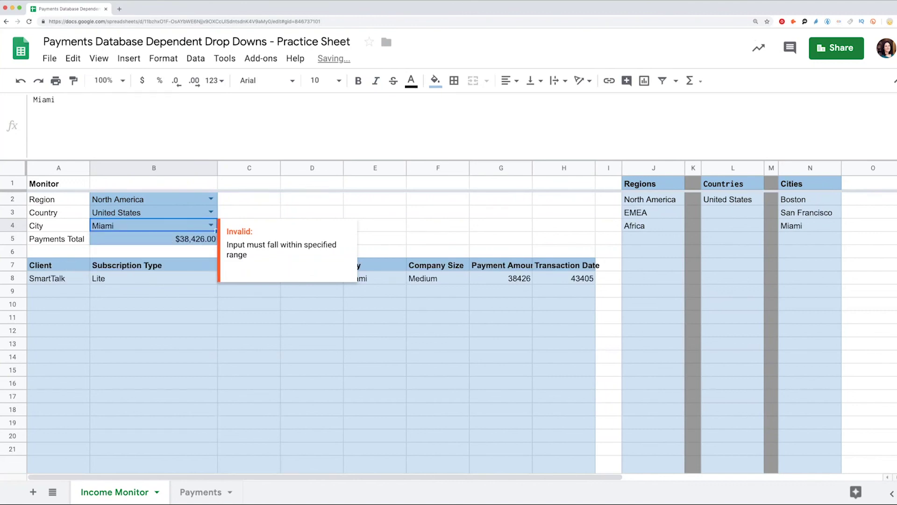
pyautogui.click(313, 199)
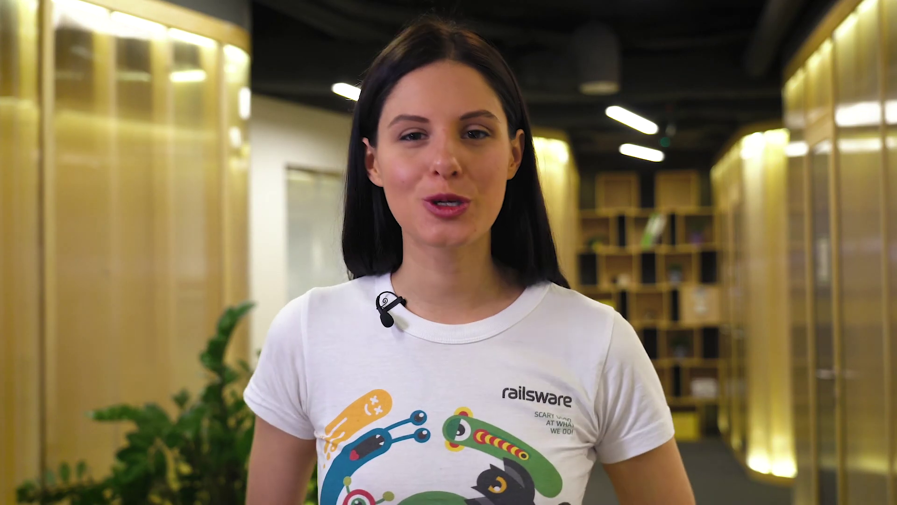